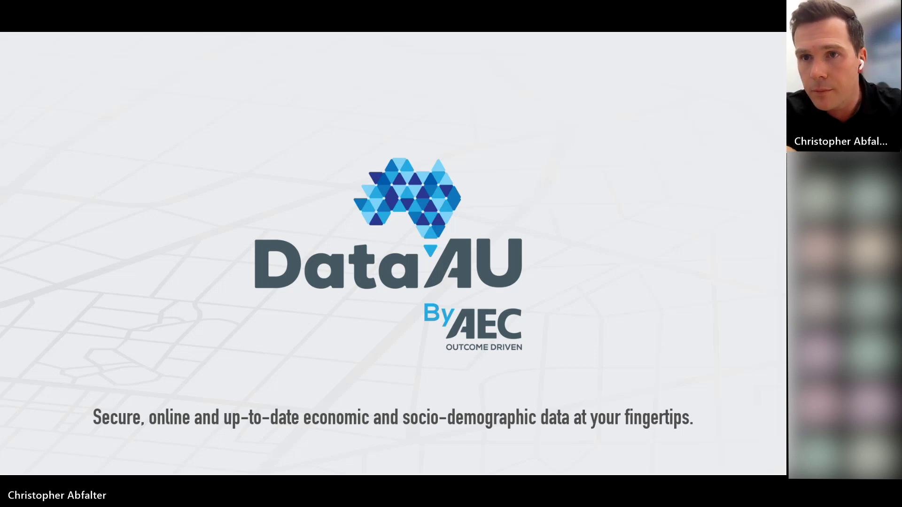
End the slide show, switch to the Edge browser and look through the DataAU home page as far as the custom public profile section.
{"action": "key", "text": "Escape"}
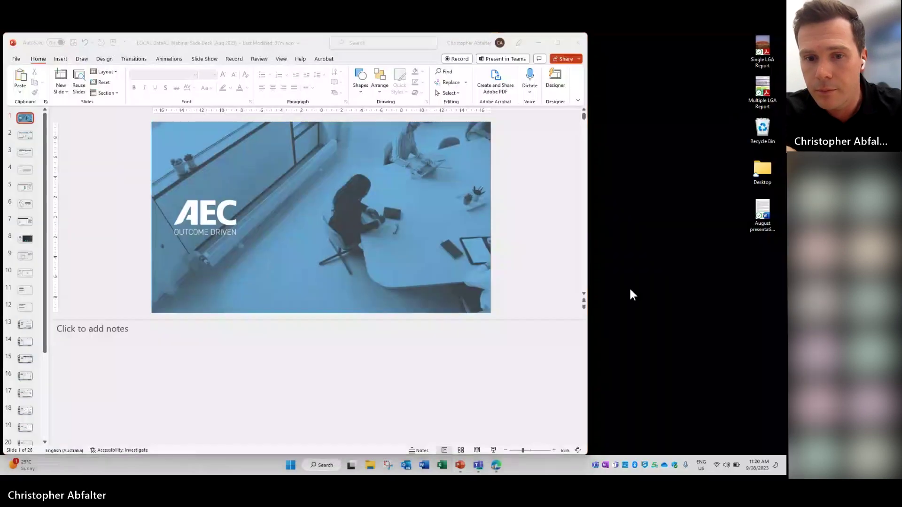
{"action": "left_click", "coordinate": [496, 465]}
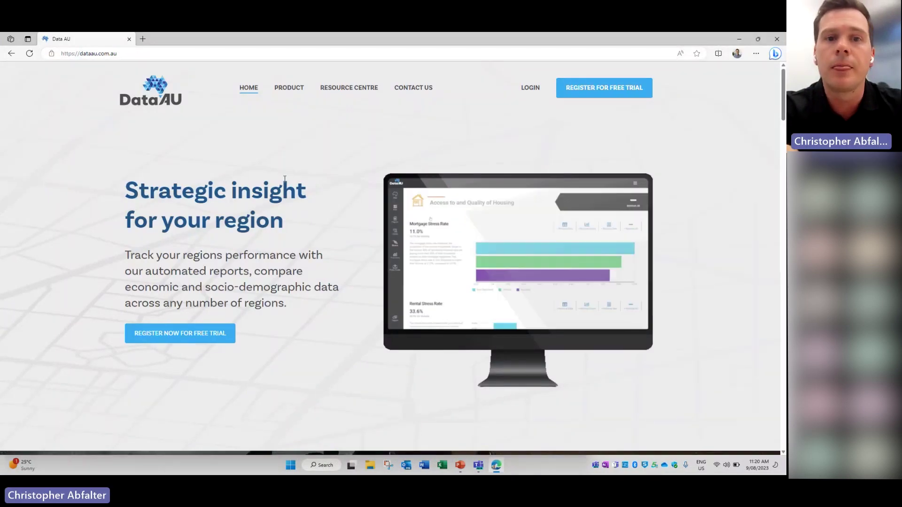
{"action": "scroll", "coordinate": [332, 317], "scroll_direction": "down", "scroll_amount": 2}
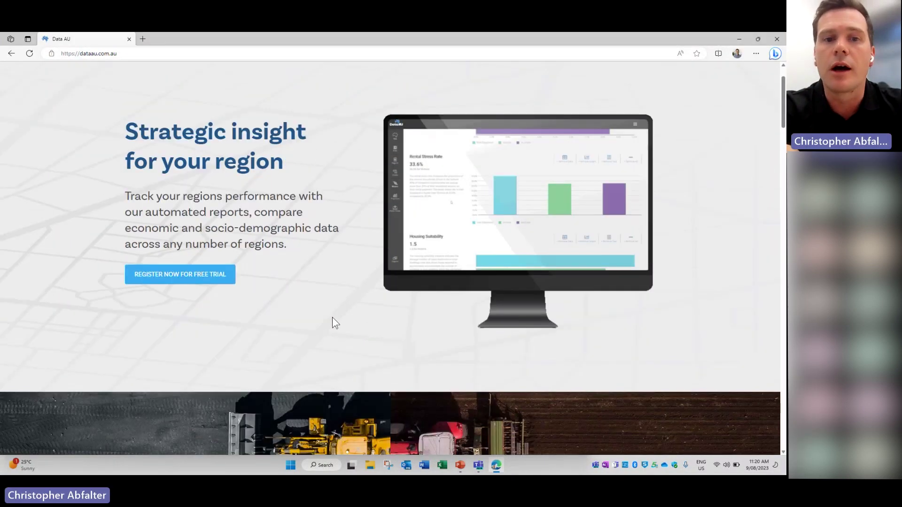
{"action": "scroll", "coordinate": [332, 317], "scroll_direction": "down", "scroll_amount": 1}
{"action": "scroll", "coordinate": [332, 317], "scroll_direction": "down", "scroll_amount": 1}
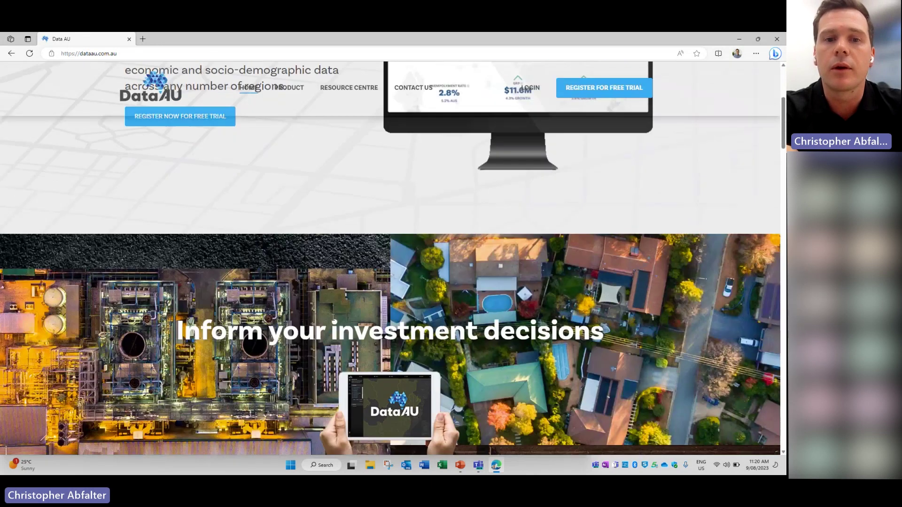
{"action": "scroll", "coordinate": [333, 318], "scroll_direction": "down", "scroll_amount": 5}
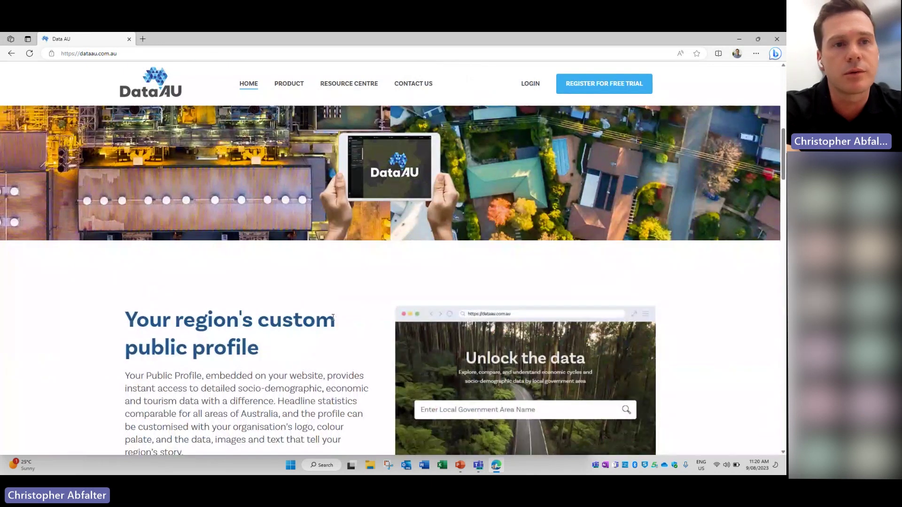
{"action": "scroll", "coordinate": [333, 317], "scroll_direction": "down", "scroll_amount": 3}
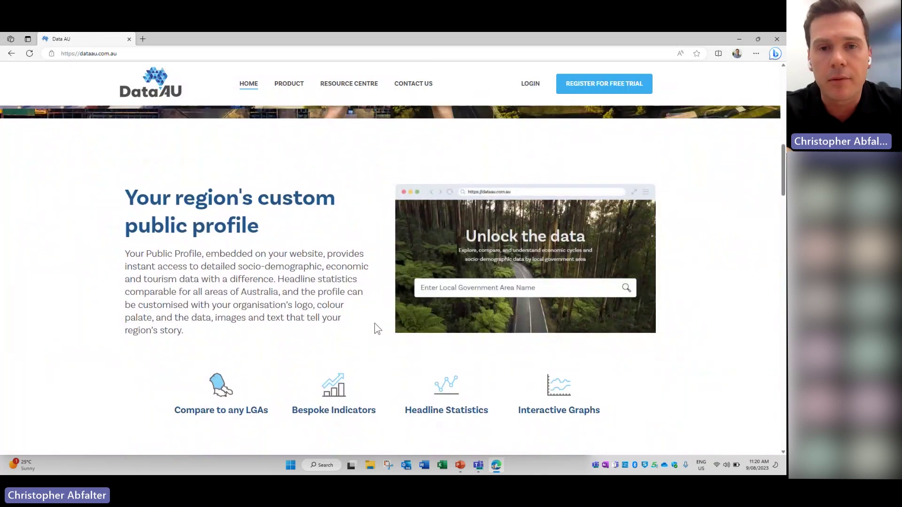
Open the public profile for Townsville and add Mackay (LGA - QLD) as the comparison region.
{"action": "left_click", "coordinate": [526, 233]}
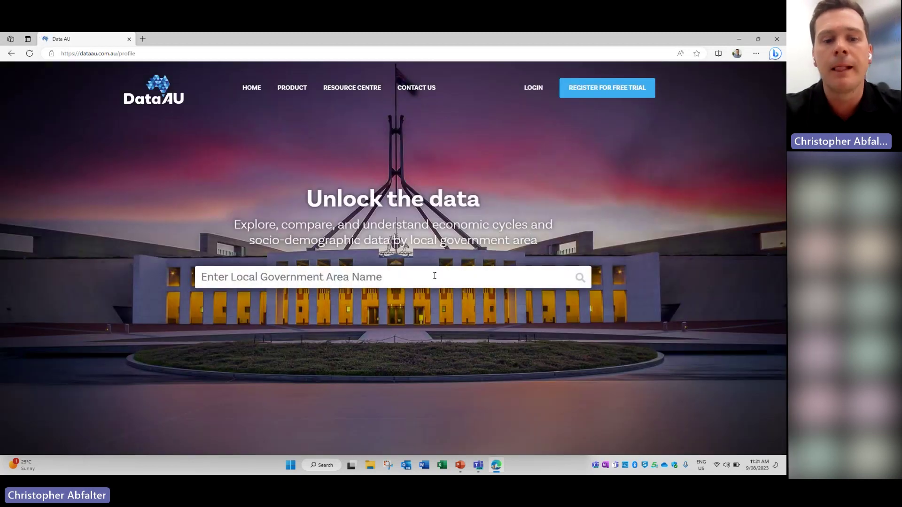
{"action": "type", "text": "Townsville"}
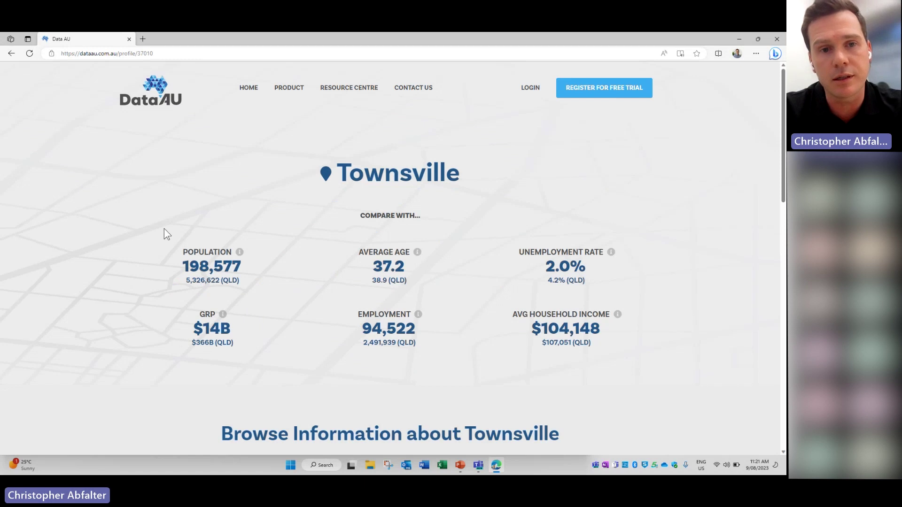
{"action": "left_click", "coordinate": [387, 219]}
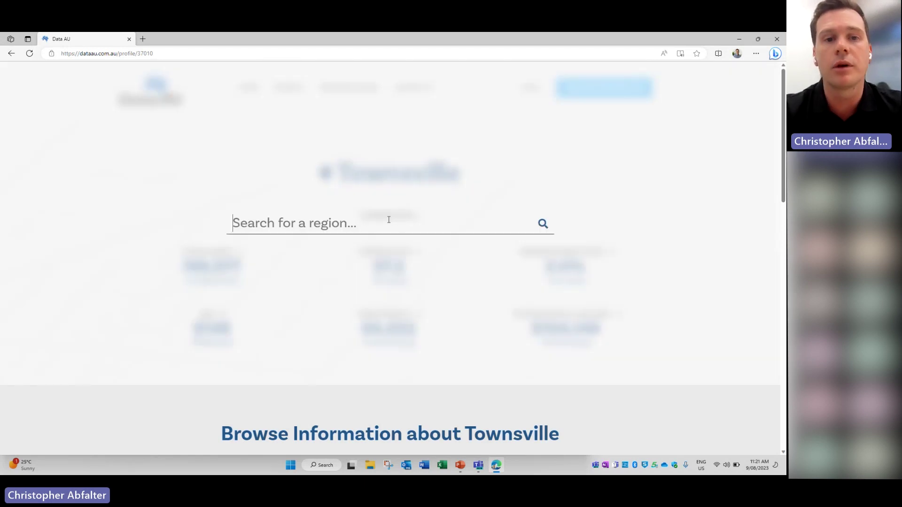
{"action": "type", "text": "m"}
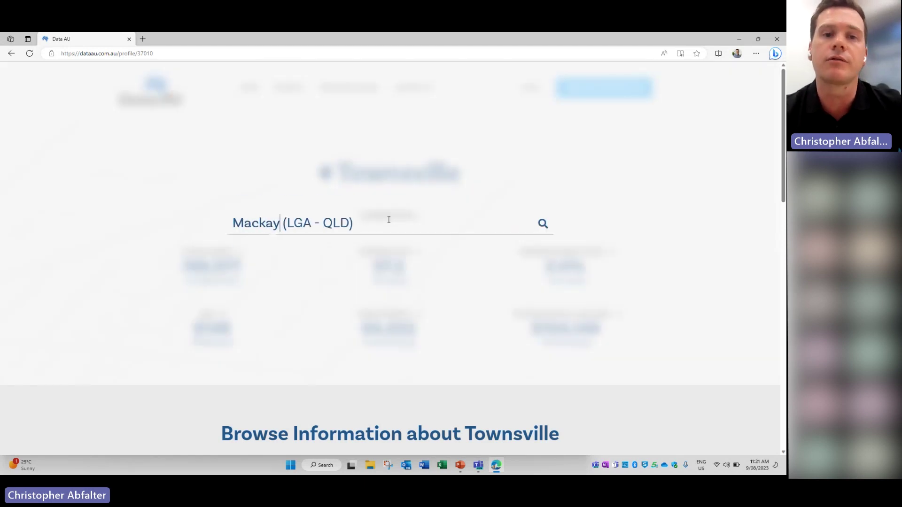
{"action": "key", "text": "Return"}
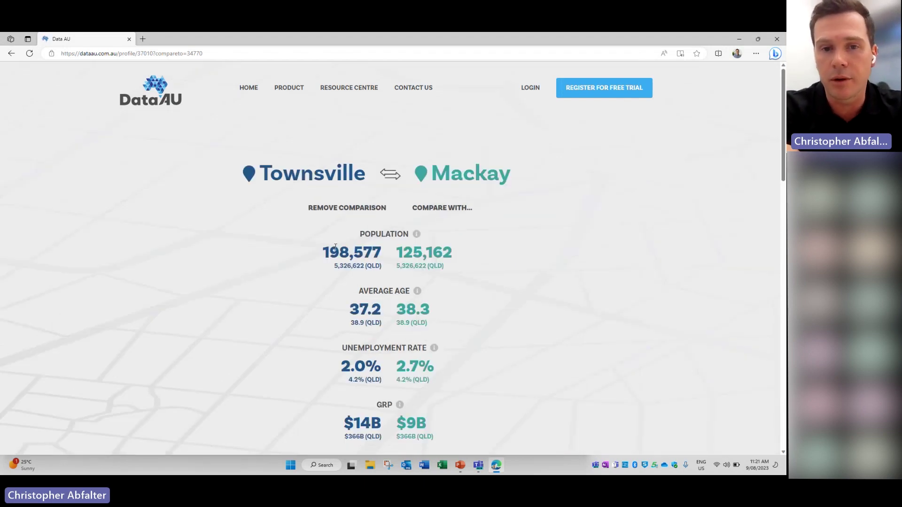
Review the headline indicators for Townsville and Mackay and browse the Economy and Liveability dataset lists.
{"action": "scroll", "coordinate": [334, 319], "scroll_direction": "down", "scroll_amount": 4}
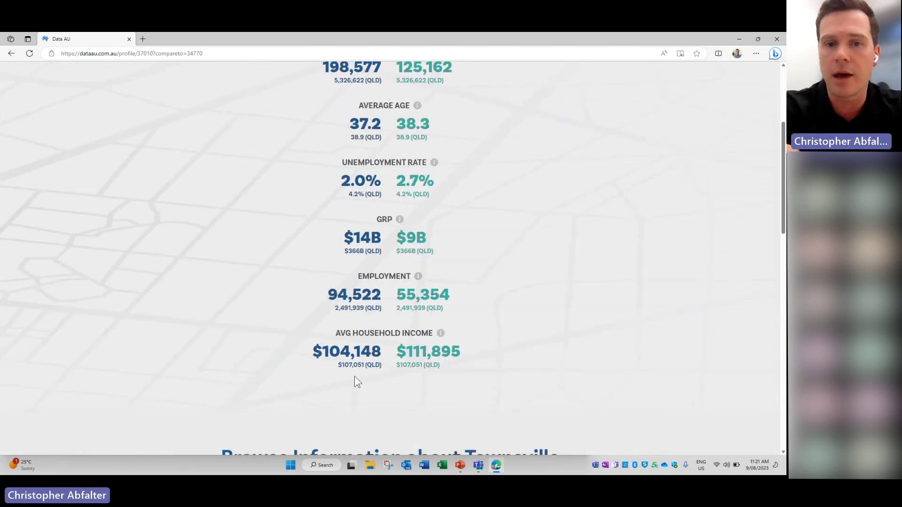
{"action": "scroll", "coordinate": [395, 324], "scroll_direction": "down", "scroll_amount": 6}
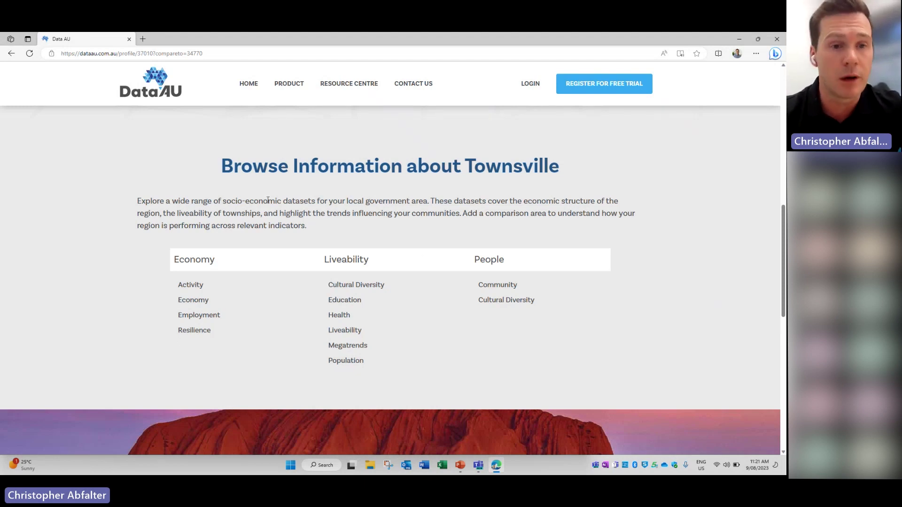
{"action": "left_click", "coordinate": [193, 300]}
{"action": "left_click", "coordinate": [200, 266]}
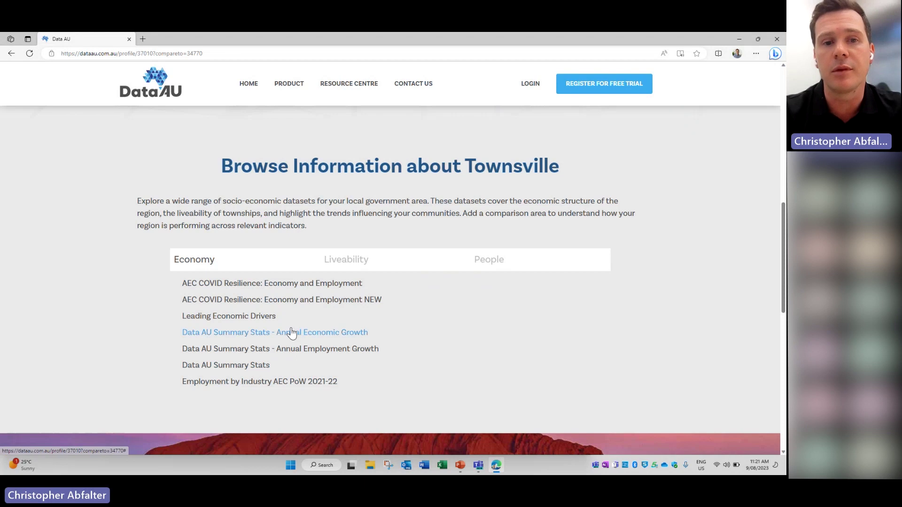
{"action": "left_click", "coordinate": [345, 260]}
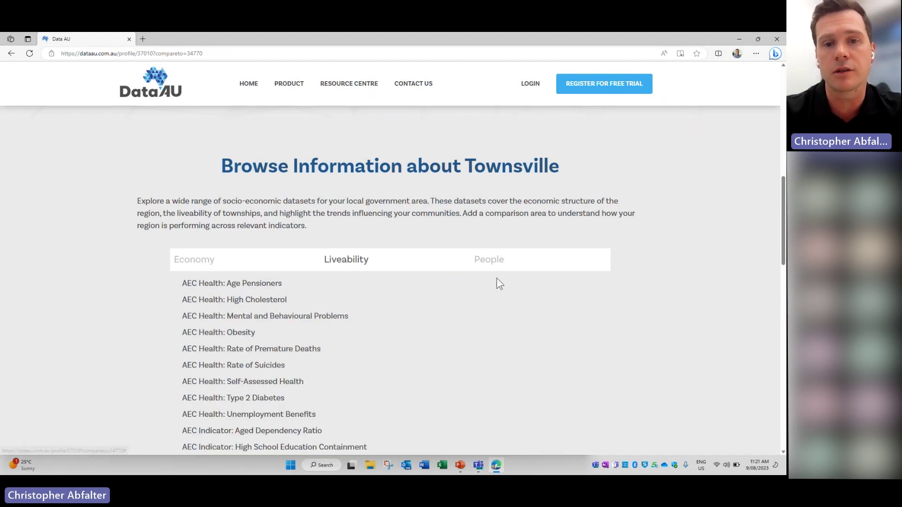
Open the AEC Health: Rate of Suicides dataset and display its graph as a column chart.
{"action": "left_click", "coordinate": [242, 365]}
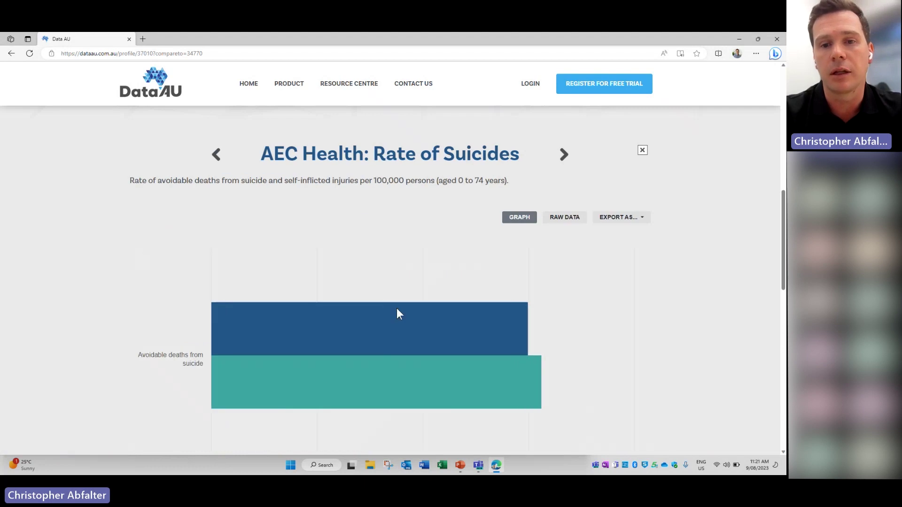
{"action": "scroll", "coordinate": [437, 288], "scroll_direction": "down", "scroll_amount": 2}
{"action": "scroll", "coordinate": [438, 288], "scroll_direction": "down", "scroll_amount": 1}
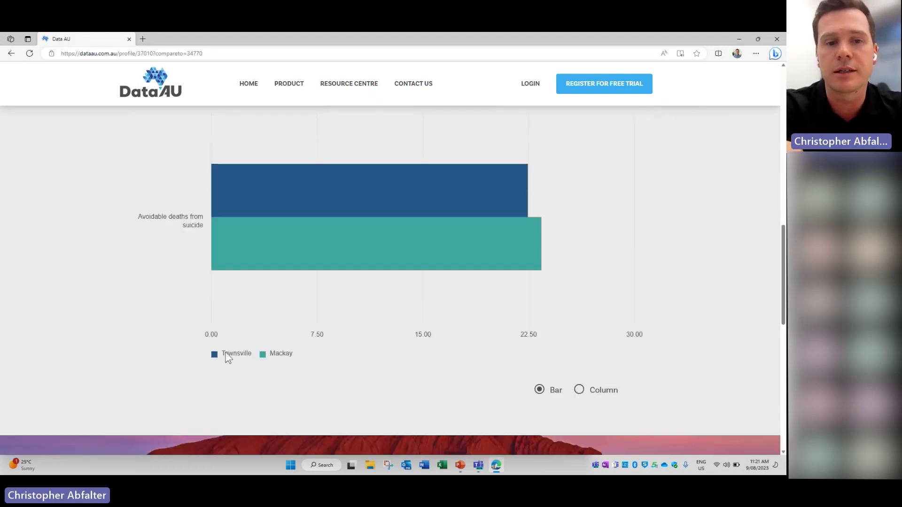
{"action": "left_click", "coordinate": [579, 389]}
{"action": "scroll", "coordinate": [583, 391], "scroll_direction": "down", "scroll_amount": 3}
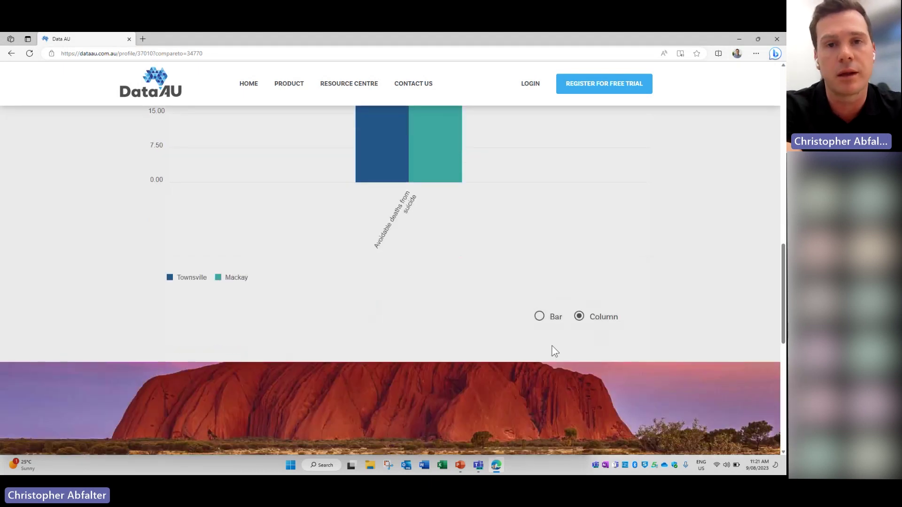
View the suicide rate dataset's raw data and its export formats, and close the dataset.
{"action": "scroll", "coordinate": [551, 347], "scroll_direction": "up", "scroll_amount": 5}
{"action": "left_click", "coordinate": [563, 202]}
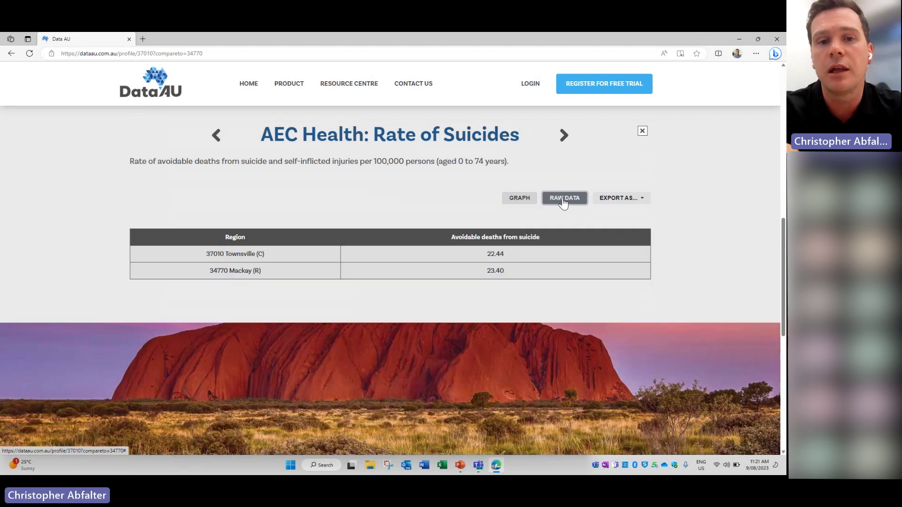
{"action": "left_click", "coordinate": [614, 199]}
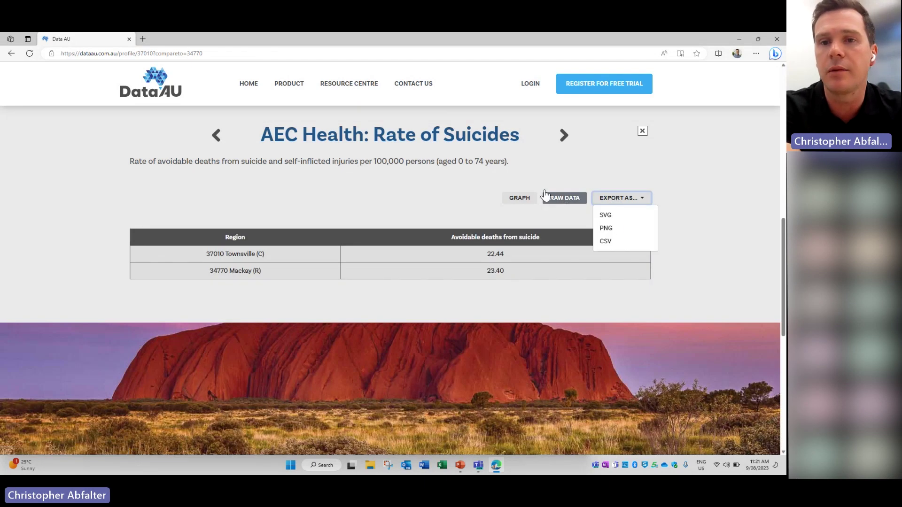
{"action": "left_click", "coordinate": [475, 186]}
{"action": "left_click", "coordinate": [642, 130]}
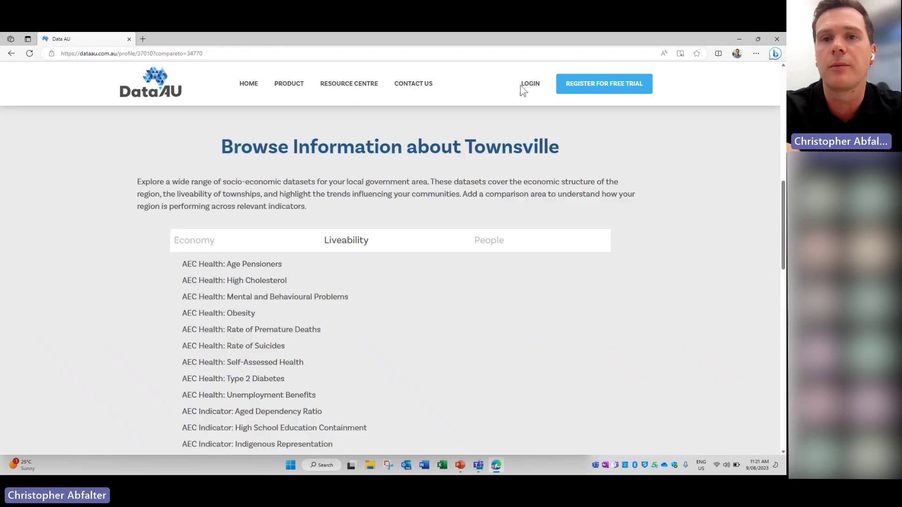
Visit the sign-in page and the Product page, examining the data categories, the DataAU overview and the list of exclusive features.
{"action": "left_click", "coordinate": [529, 87]}
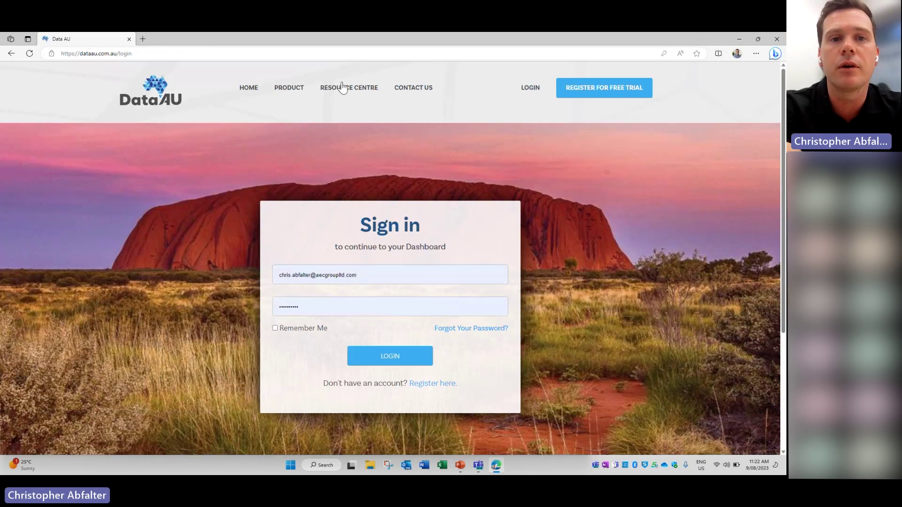
{"action": "left_click", "coordinate": [288, 90]}
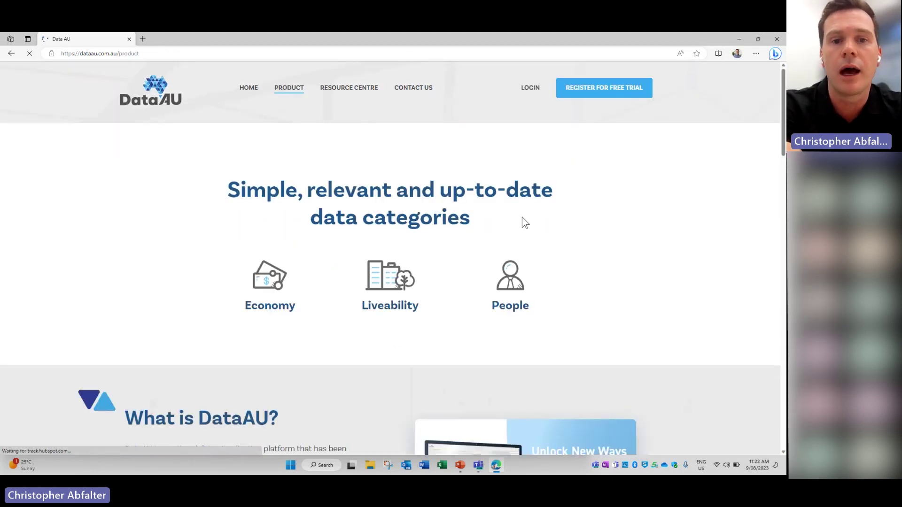
{"action": "scroll", "coordinate": [140, 263], "scroll_direction": "down", "scroll_amount": 4}
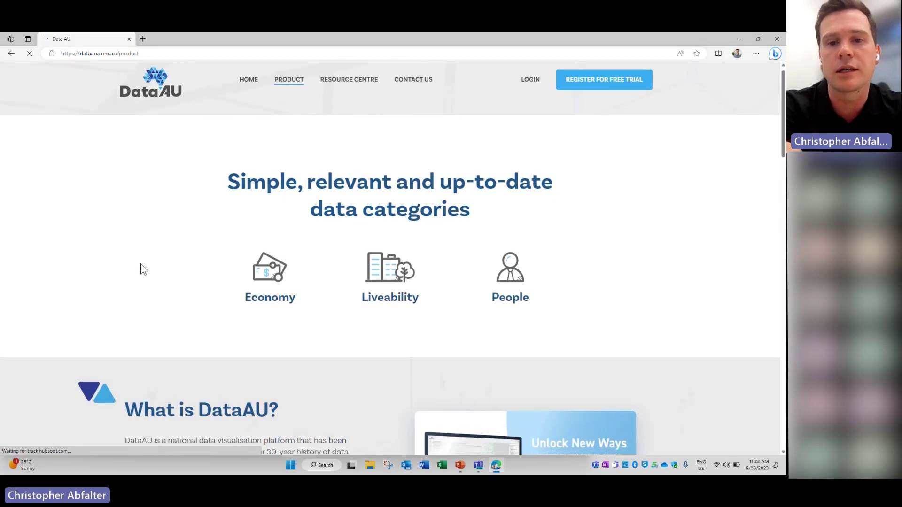
{"action": "scroll", "coordinate": [338, 303], "scroll_direction": "down", "scroll_amount": 7}
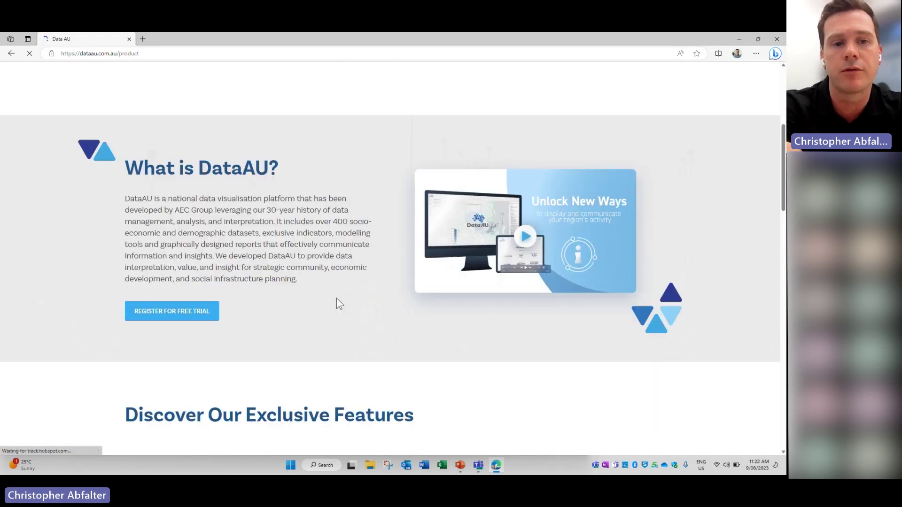
{"action": "scroll", "coordinate": [336, 299], "scroll_direction": "down", "scroll_amount": 2}
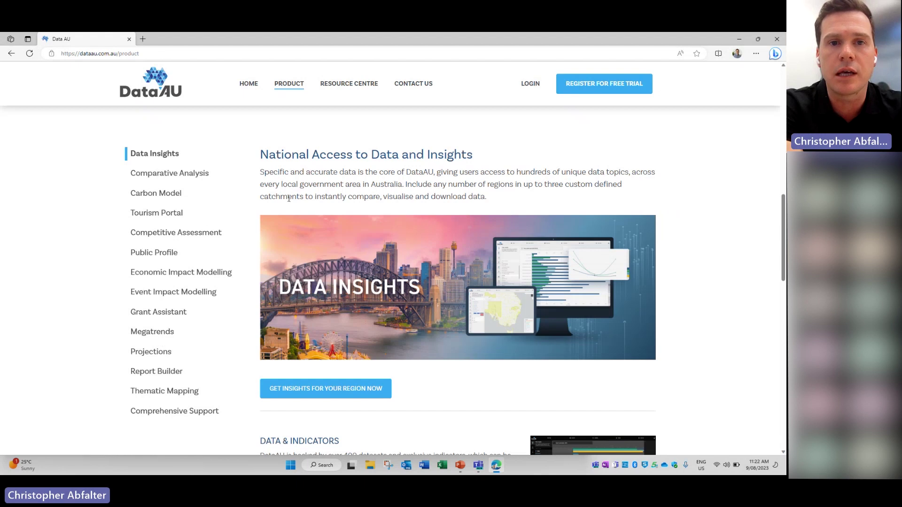
{"action": "scroll", "coordinate": [289, 198], "scroll_direction": "up", "scroll_amount": 3}
{"action": "scroll", "coordinate": [289, 199], "scroll_direction": "up", "scroll_amount": 5}
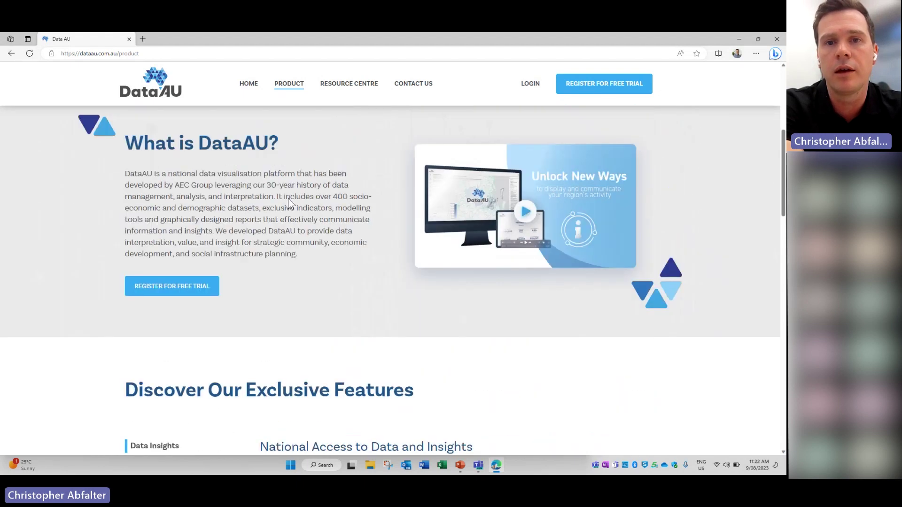
{"action": "scroll", "coordinate": [288, 203], "scroll_direction": "up", "scroll_amount": 2}
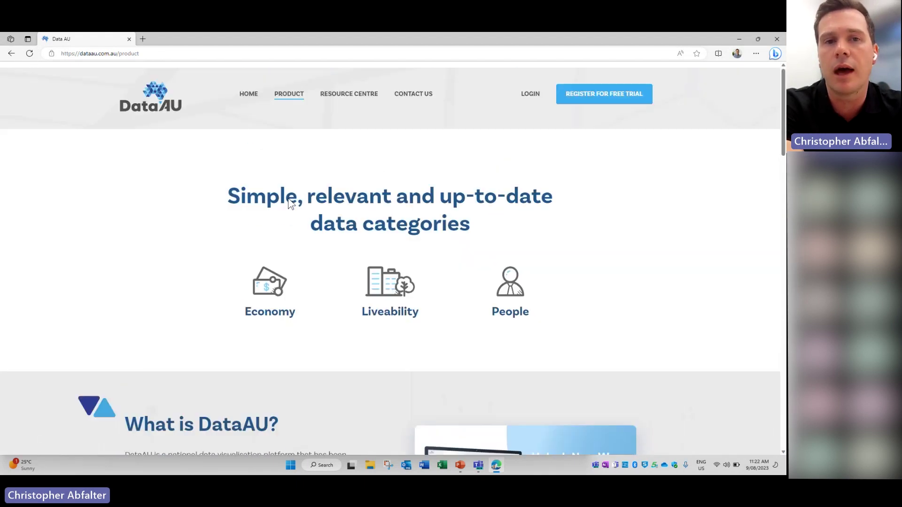
Open the Resource Centre and look through its articles and the webinars in the News section.
{"action": "left_click", "coordinate": [339, 90]}
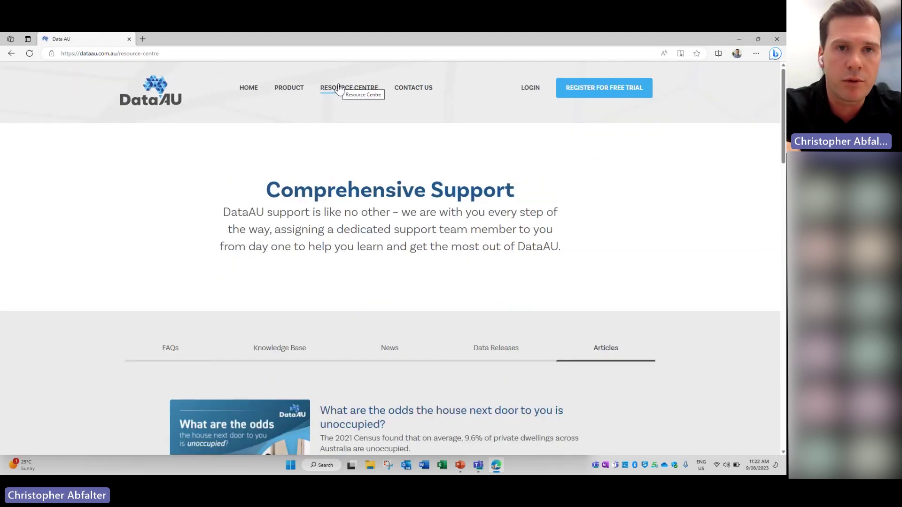
{"action": "scroll", "coordinate": [192, 190], "scroll_direction": "down", "scroll_amount": 3}
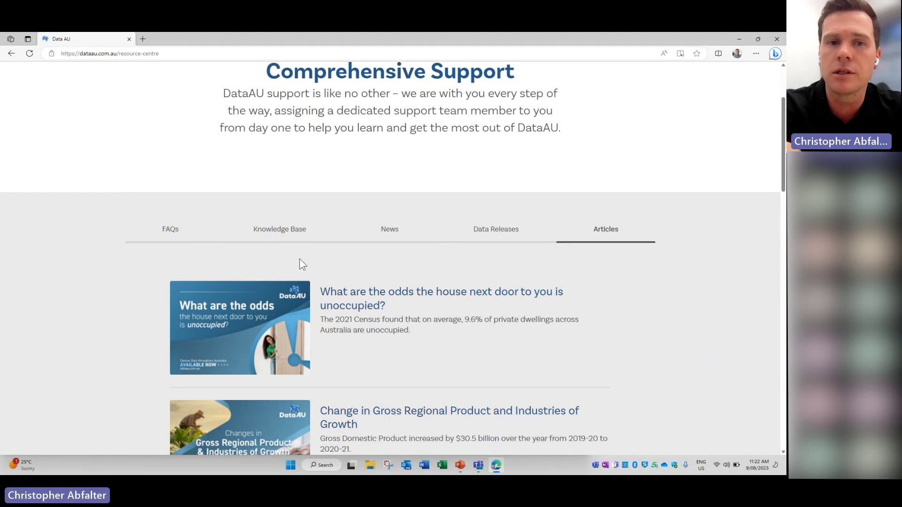
{"action": "left_click", "coordinate": [390, 237]}
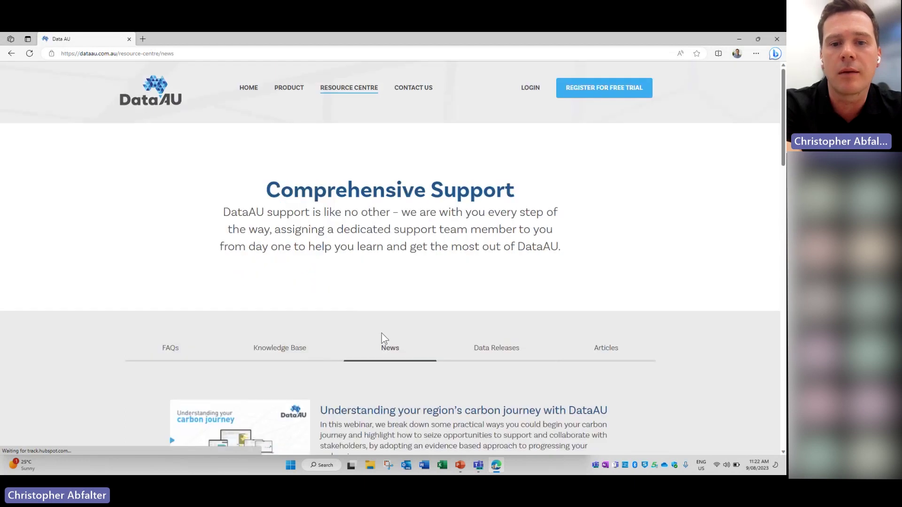
{"action": "scroll", "coordinate": [382, 337], "scroll_direction": "down", "scroll_amount": 3}
{"action": "scroll", "coordinate": [381, 337], "scroll_direction": "down", "scroll_amount": 1}
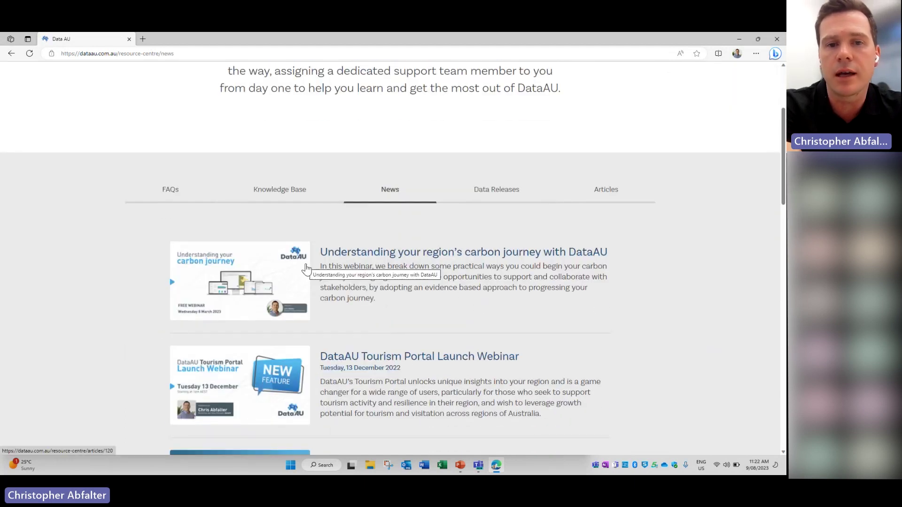
Show the Resource Centre's Data Releases and look through the 2023 monthly data updates.
{"action": "left_click", "coordinate": [490, 190]}
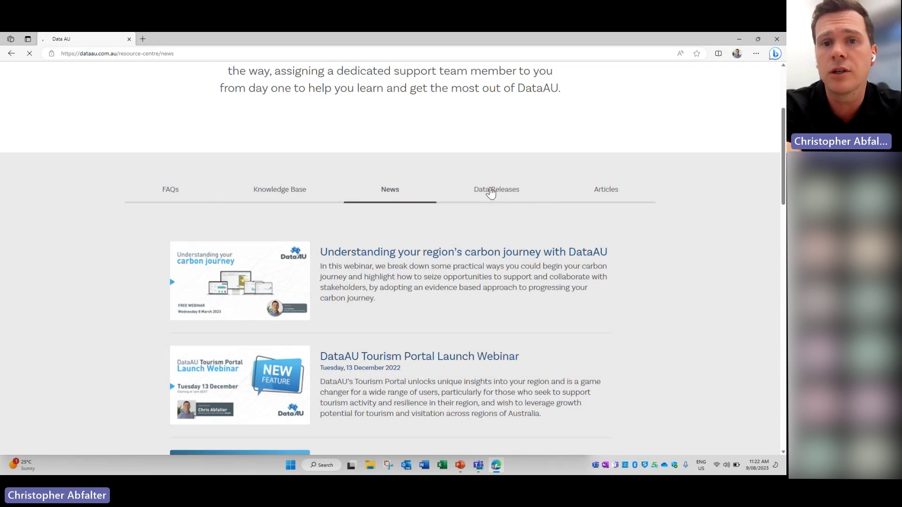
{"action": "scroll", "coordinate": [396, 225], "scroll_direction": "down", "scroll_amount": 3}
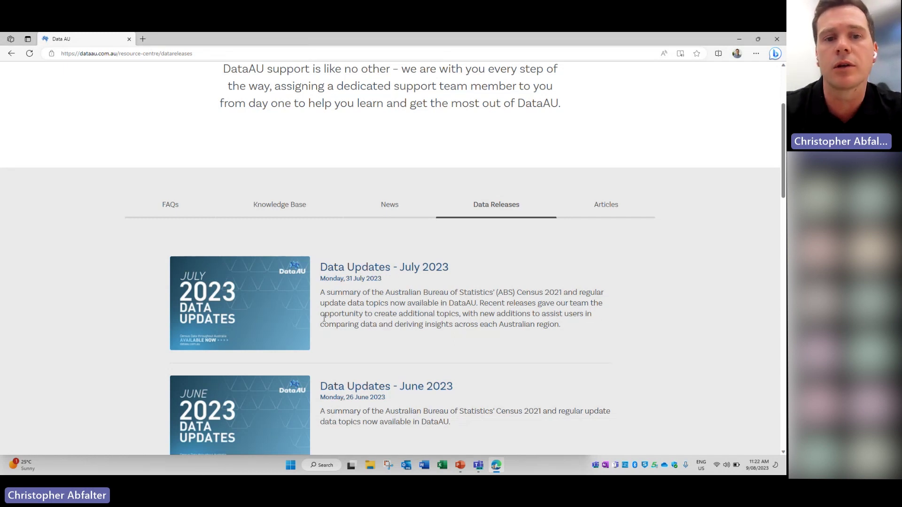
{"action": "scroll", "coordinate": [315, 381], "scroll_direction": "down", "scroll_amount": 2}
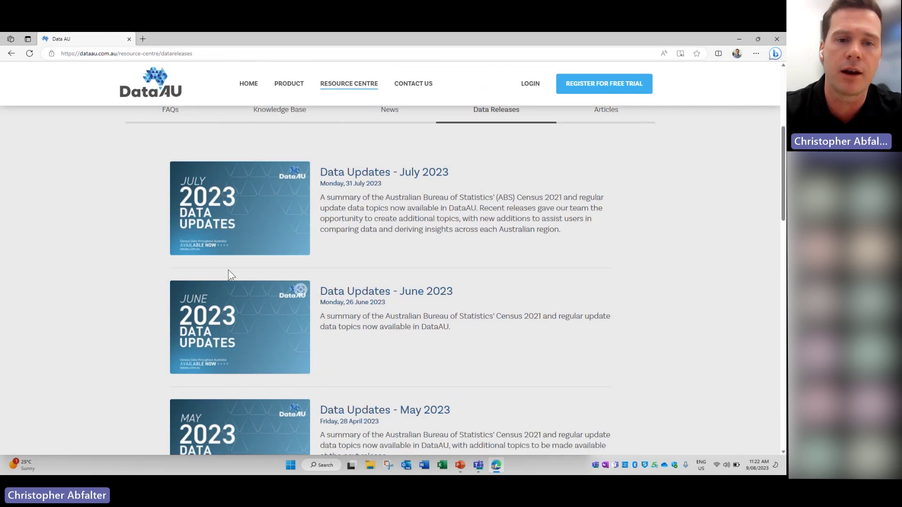
Show the Resource Centre's Articles and look through the listed entries.
{"action": "scroll", "coordinate": [405, 310], "scroll_direction": "up", "scroll_amount": 2}
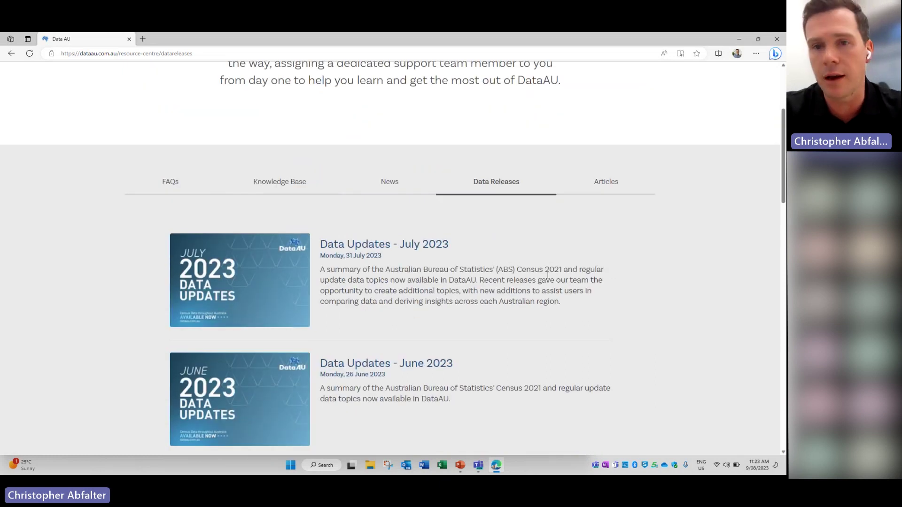
{"action": "left_click", "coordinate": [592, 183]}
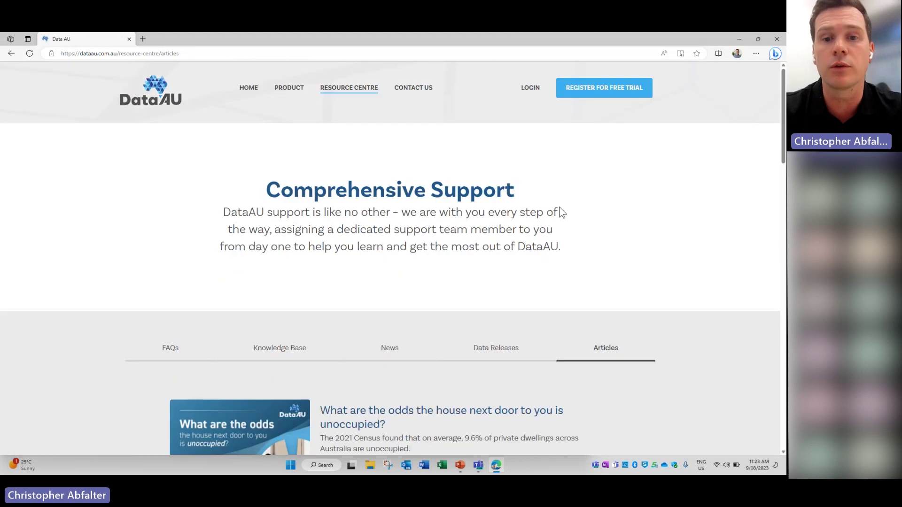
{"action": "scroll", "coordinate": [516, 214], "scroll_direction": "down", "scroll_amount": 2}
{"action": "scroll", "coordinate": [496, 215], "scroll_direction": "up", "scroll_amount": 1}
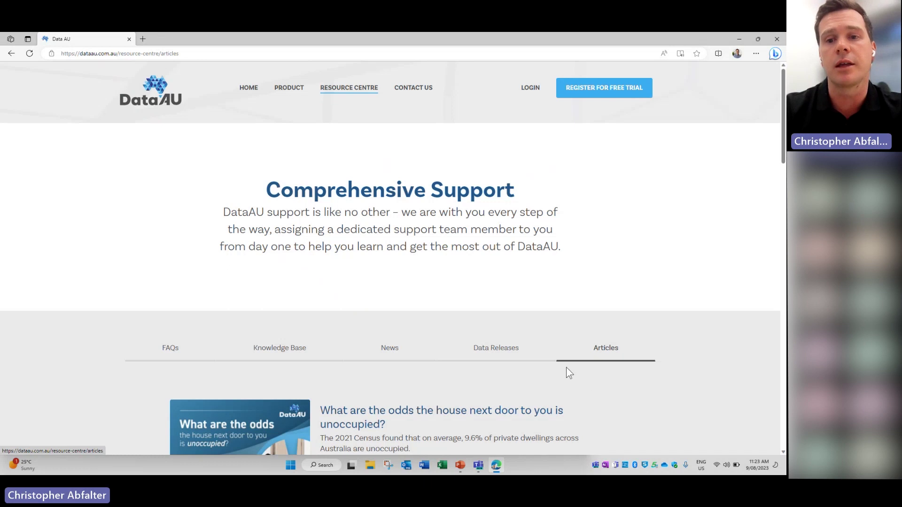
Sign in to the account with the prefilled credentials and look through the modules offered on the dashboard.
{"action": "left_click", "coordinate": [532, 91]}
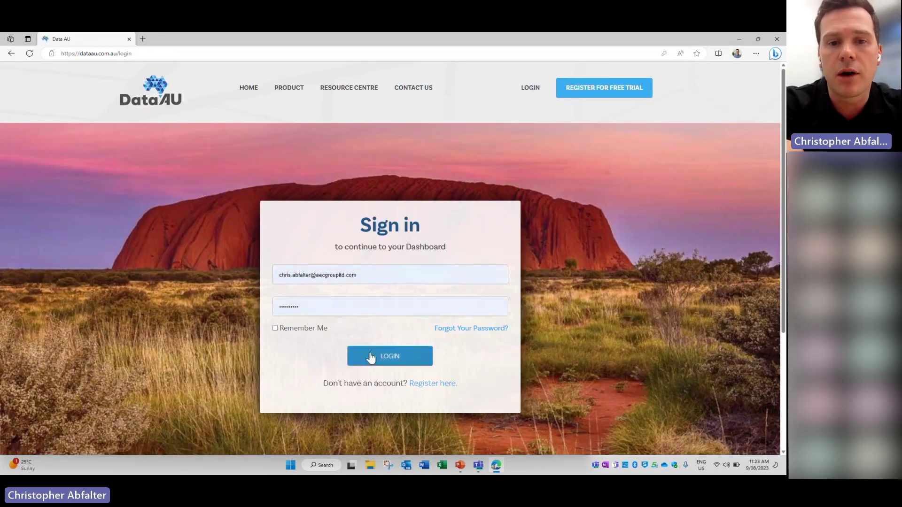
{"action": "left_click", "coordinate": [371, 357]}
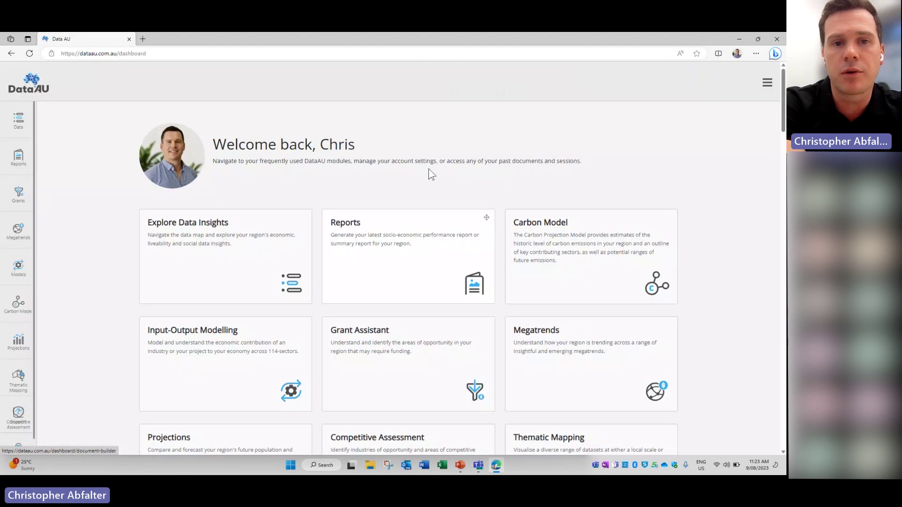
{"action": "scroll", "coordinate": [118, 231], "scroll_direction": "down", "scroll_amount": 1}
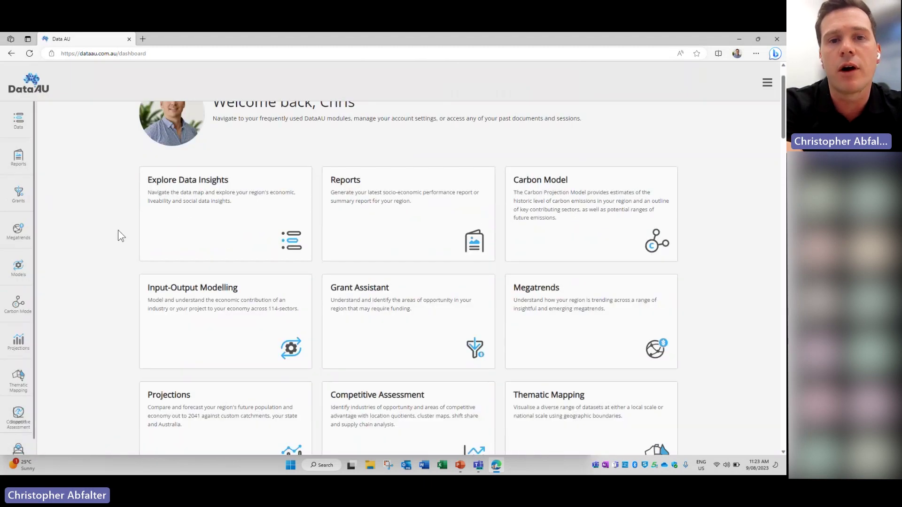
{"action": "scroll", "coordinate": [118, 232], "scroll_direction": "down", "scroll_amount": 2}
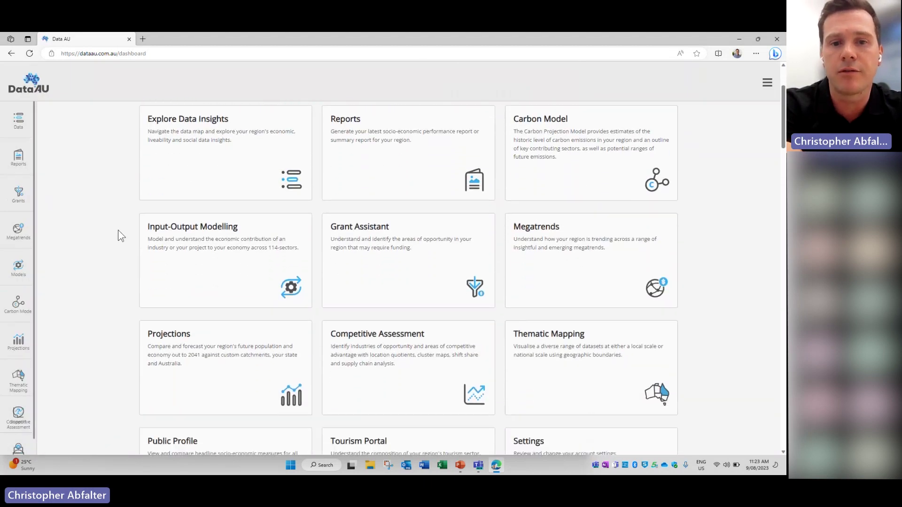
{"action": "scroll", "coordinate": [118, 229], "scroll_direction": "down", "scroll_amount": 1}
{"action": "scroll", "coordinate": [118, 229], "scroll_direction": "up", "scroll_amount": 1}
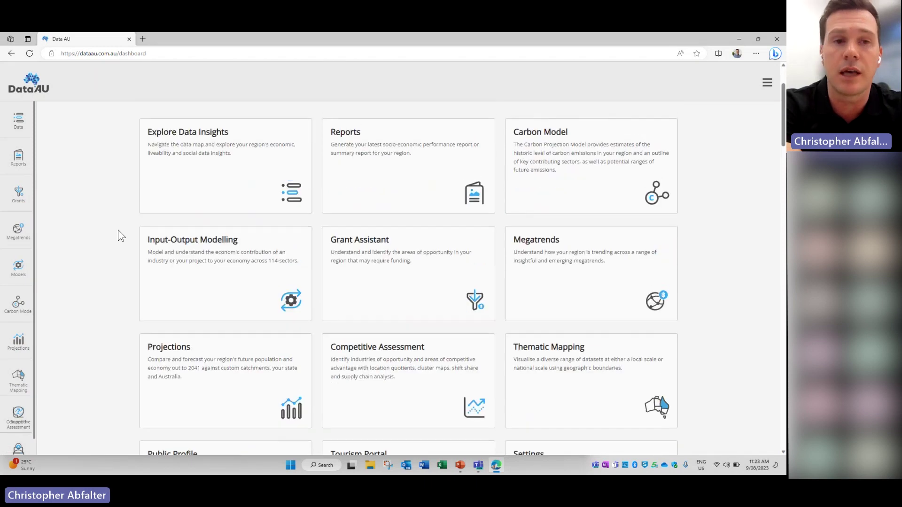
{"action": "scroll", "coordinate": [118, 230], "scroll_direction": "up", "scroll_amount": 1}
{"action": "left_click_drag", "start_coordinate": [389, 222], "coordinate": [439, 225]}
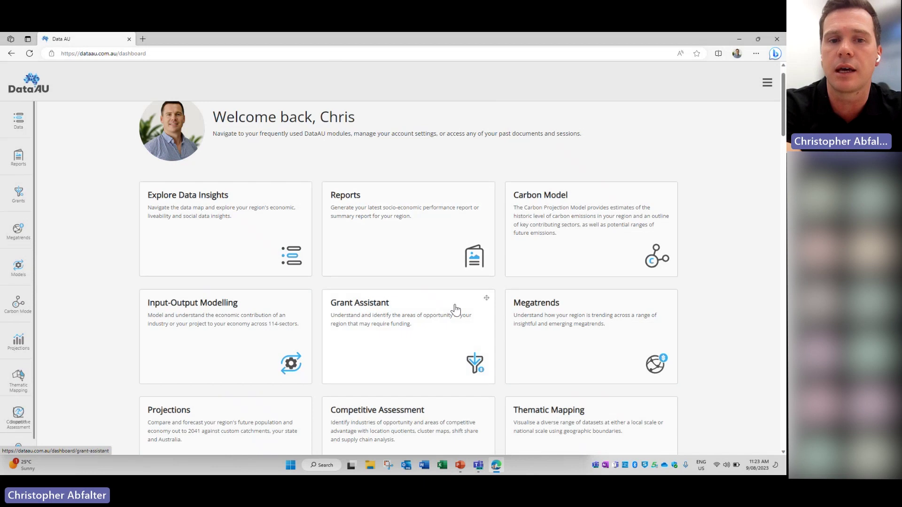
In the Data Geography map, add the Brisbane local government area to the first area and name that area BNE.
{"action": "left_click", "coordinate": [220, 249]}
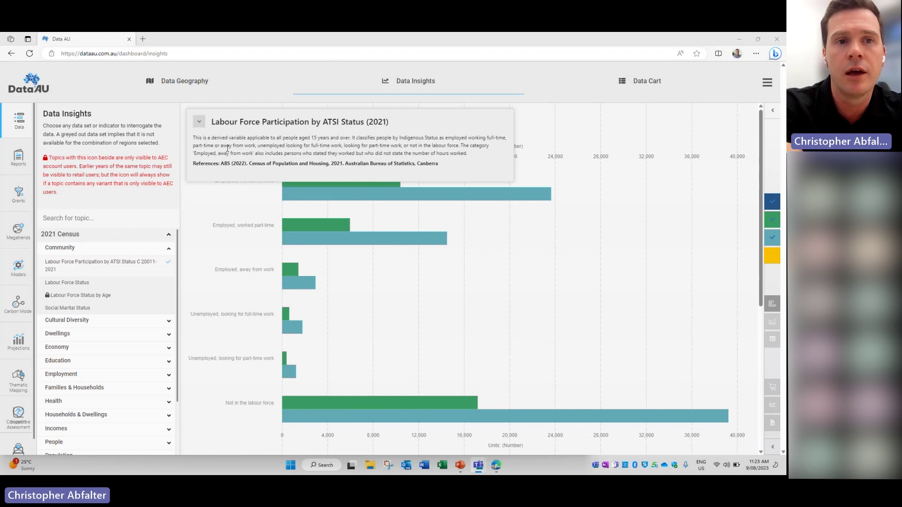
{"action": "left_click", "coordinate": [156, 90]}
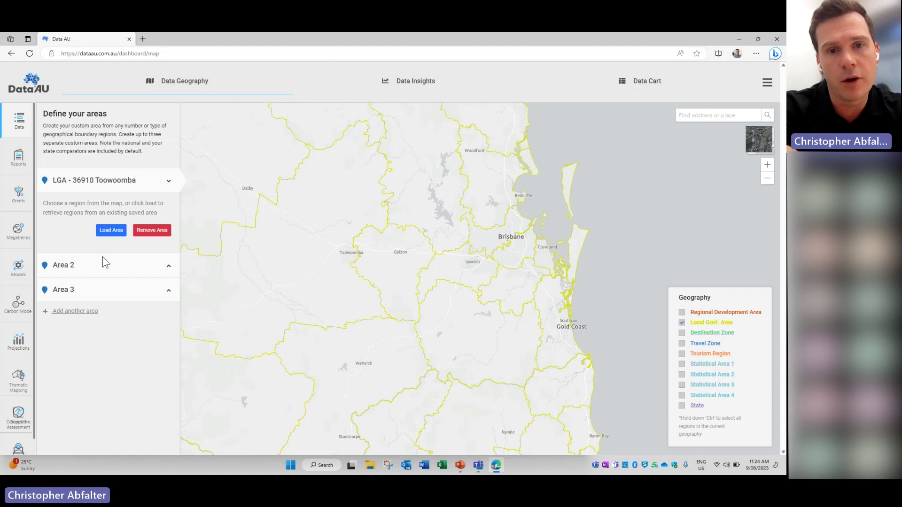
{"action": "left_click", "coordinate": [493, 241]}
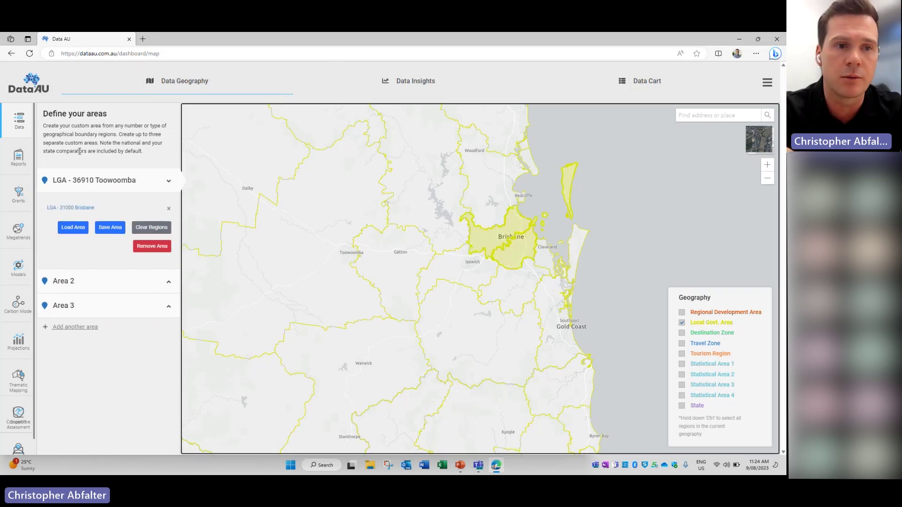
{"action": "left_click", "coordinate": [105, 183]}
{"action": "type", "text": "BNE"}
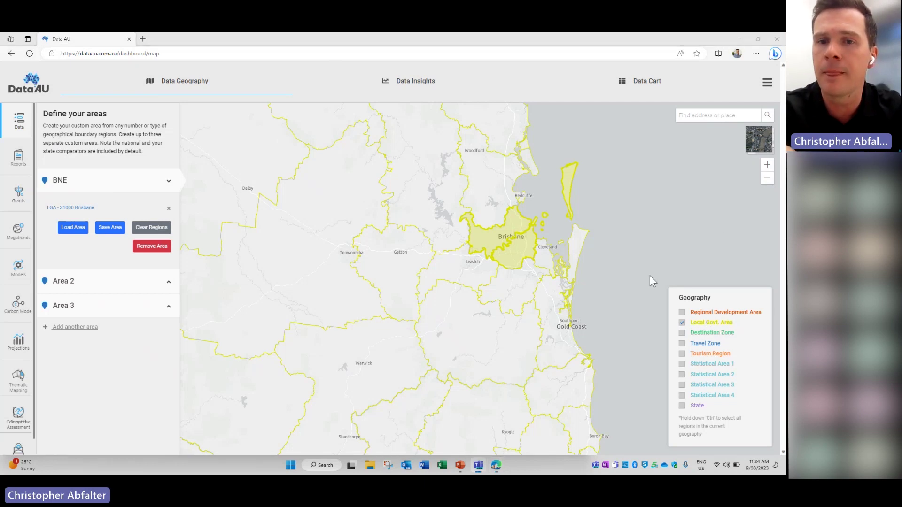
Extend the BNE area with the Moreton Bay, Somerset, Ipswich, Logan and Redland local government areas on the map.
{"action": "left_click", "coordinate": [474, 186]}
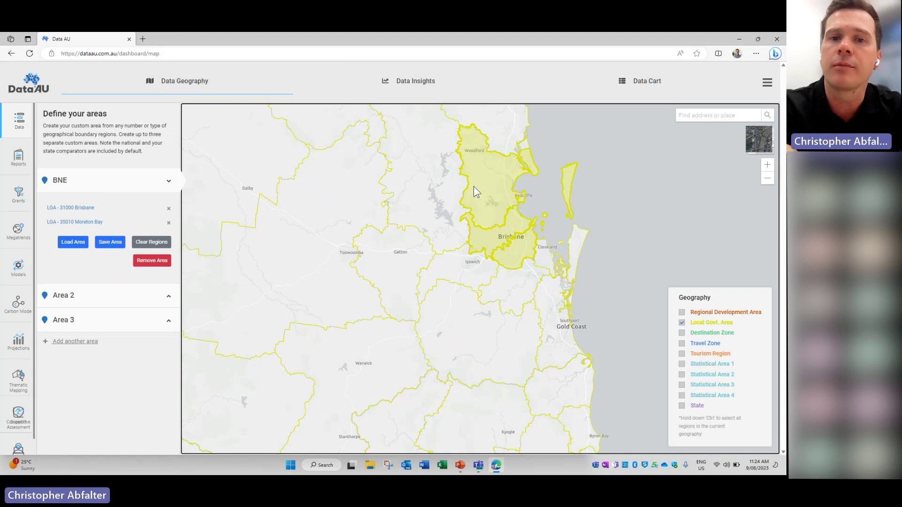
{"action": "left_click", "coordinate": [442, 204]}
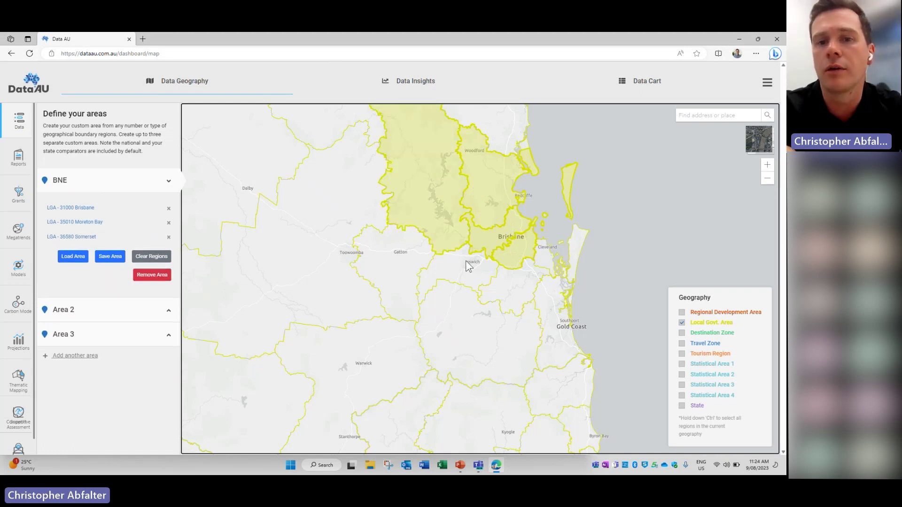
{"action": "scroll", "coordinate": [466, 261], "scroll_direction": "up", "scroll_amount": 2}
{"action": "left_click", "coordinate": [514, 284]}
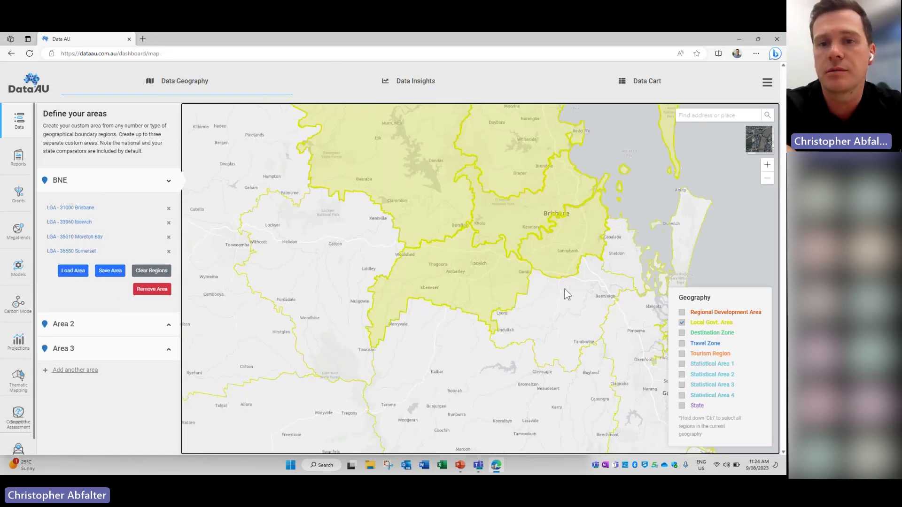
{"action": "left_click", "coordinate": [567, 294]}
{"action": "left_click", "coordinate": [621, 258]}
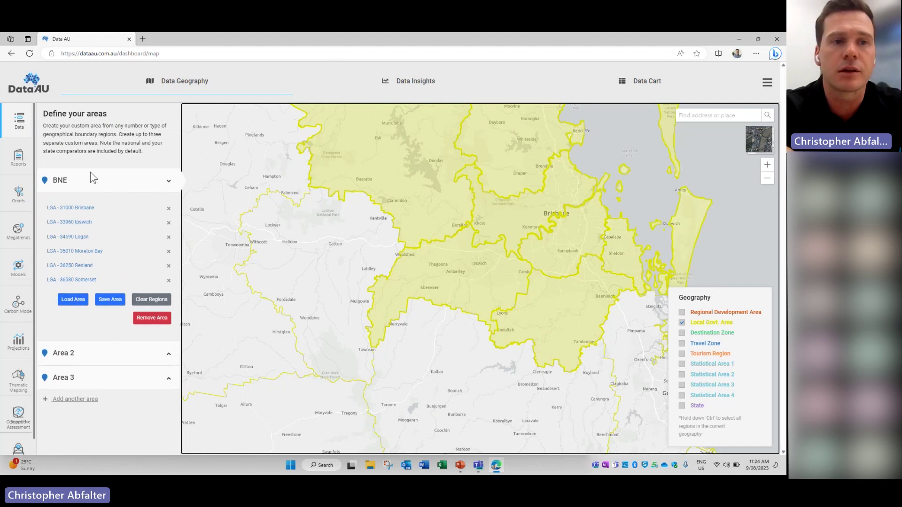
Rename the first area as BNE surrounds.
{"action": "double_click", "coordinate": [65, 181]}
{"action": "right_click", "coordinate": [67, 181]}
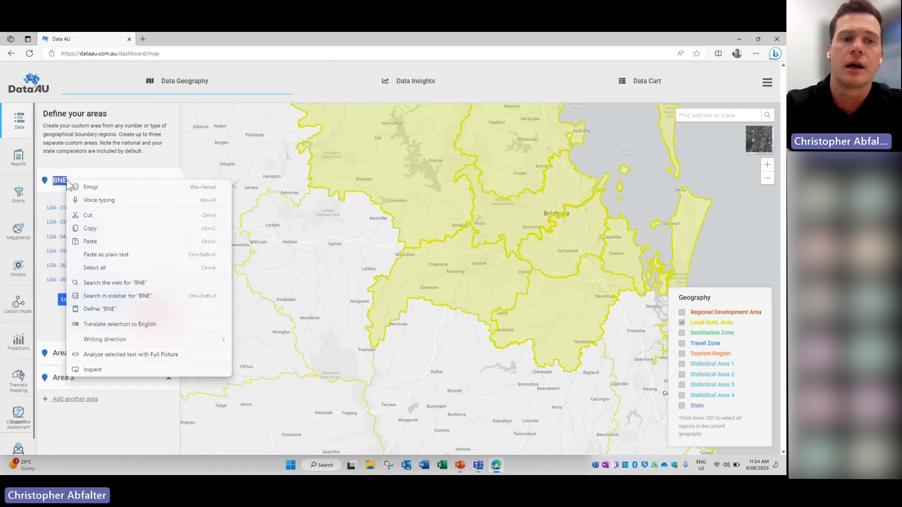
{"action": "left_click", "coordinate": [67, 180]}
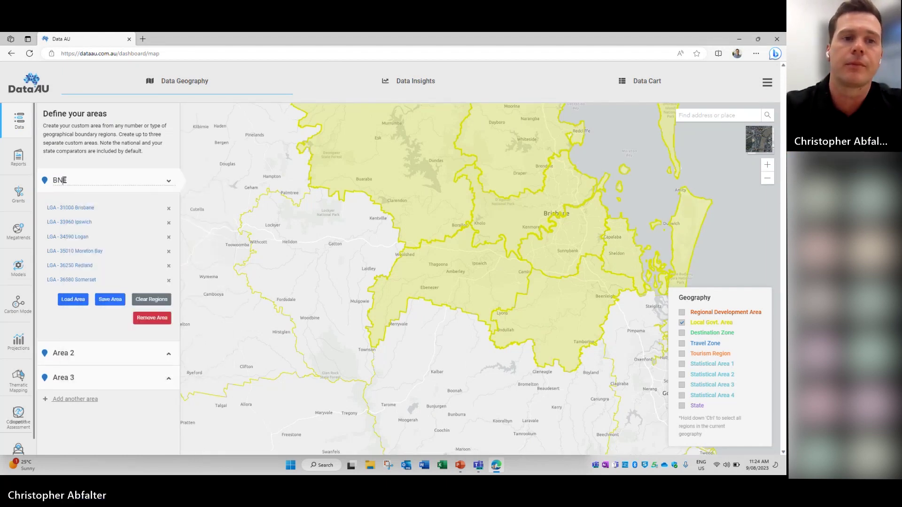
{"action": "type", "text": "surround"}
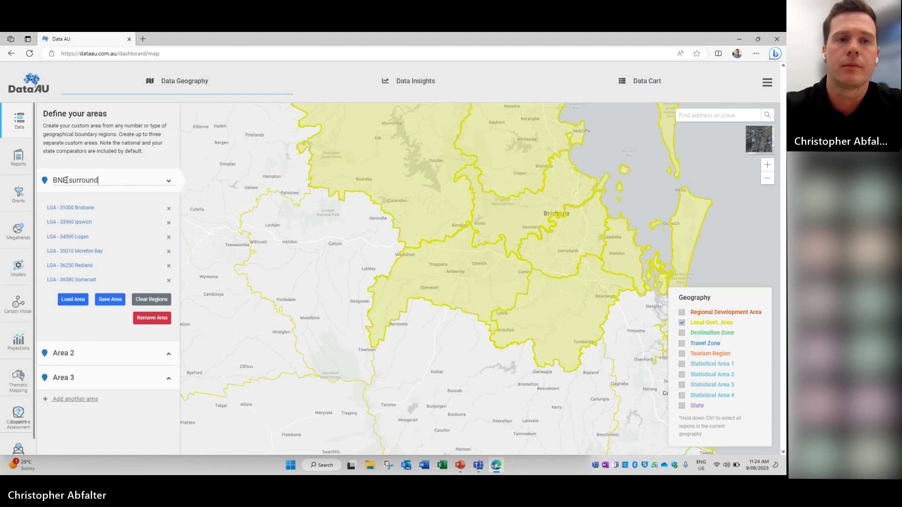
{"action": "type", "text": "s"}
Add the Western Downs, Maranoa, Balonne, Banana and Goondiwindi local government areas to Area 2 on the map.
{"action": "left_click", "coordinate": [99, 353]}
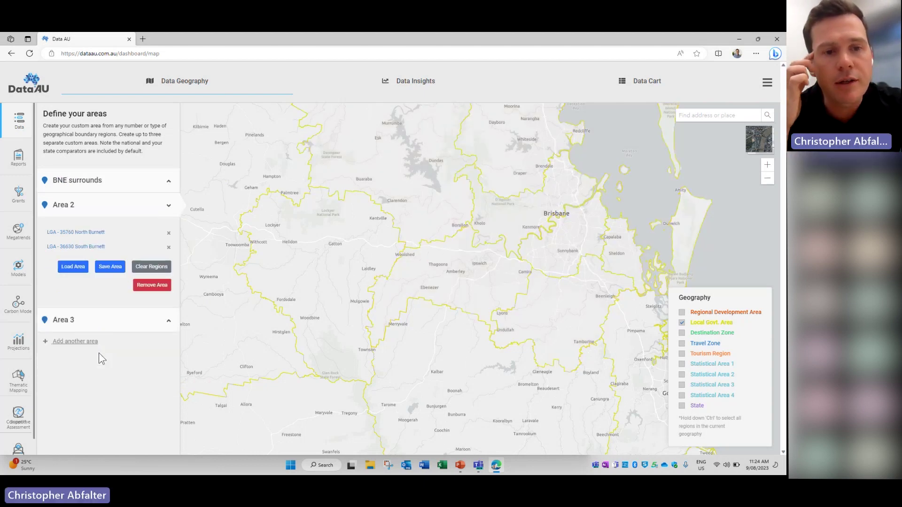
{"action": "scroll", "coordinate": [379, 295], "scroll_direction": "down", "scroll_amount": 1}
{"action": "scroll", "coordinate": [380, 296], "scroll_direction": "down", "scroll_amount": 3}
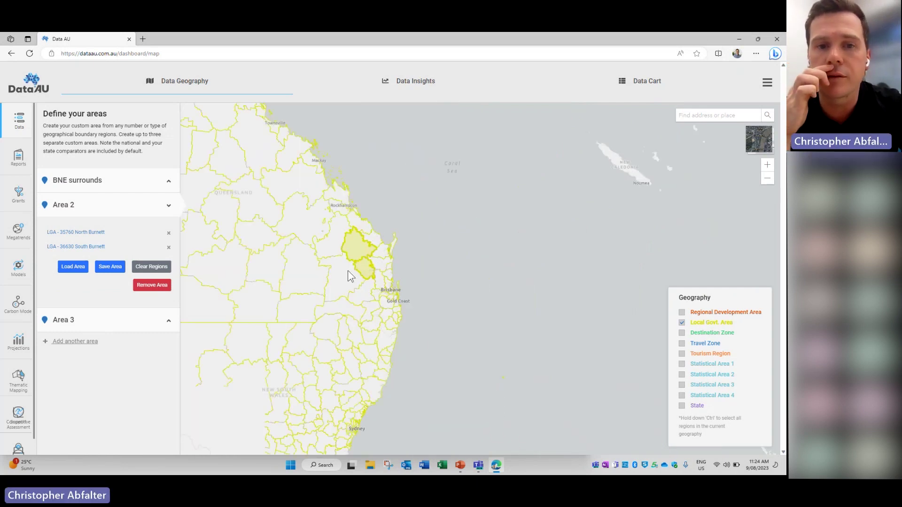
{"action": "left_click", "coordinate": [339, 273]}
{"action": "left_click", "coordinate": [312, 269]}
{"action": "left_click", "coordinate": [303, 300]}
{"action": "left_click", "coordinate": [331, 237]}
{"action": "left_click", "coordinate": [337, 309]}
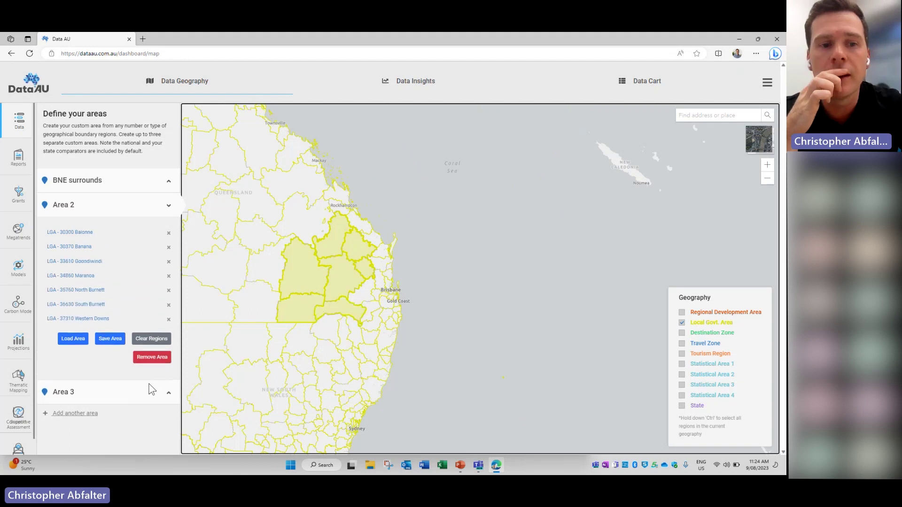
Add the Fairfield, Liverpool, The Hills Shire and Penrith local government areas around Sydney to Area 3.
{"action": "left_click", "coordinate": [132, 391]}
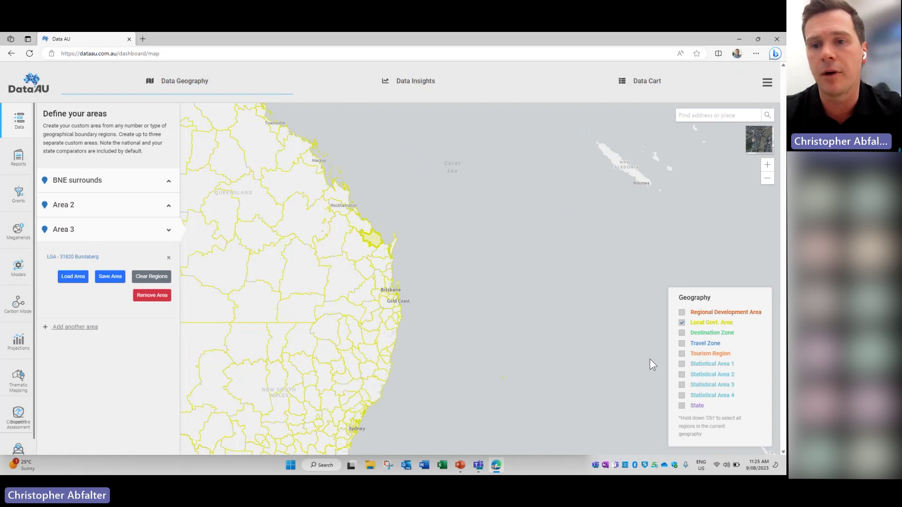
{"action": "left_click", "coordinate": [315, 368]}
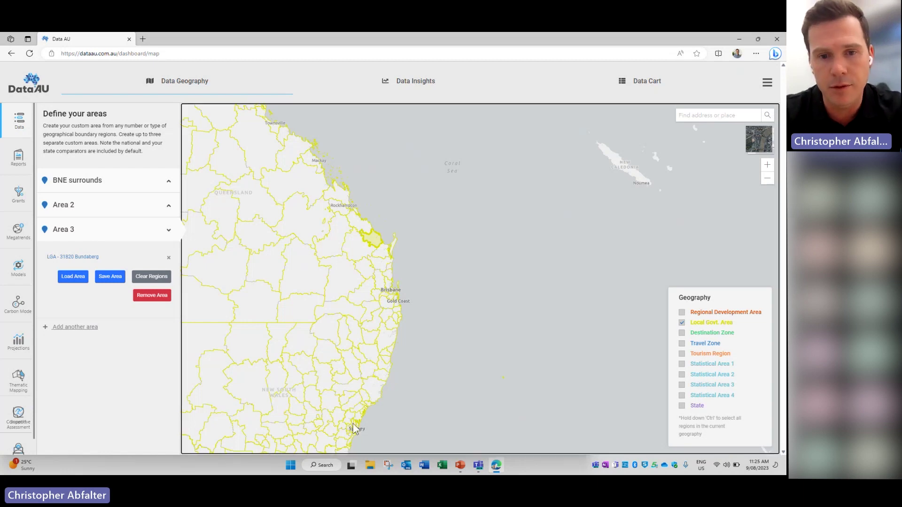
{"action": "left_click", "coordinate": [353, 430]}
{"action": "left_click", "coordinate": [351, 430]}
{"action": "left_click", "coordinate": [350, 430]}
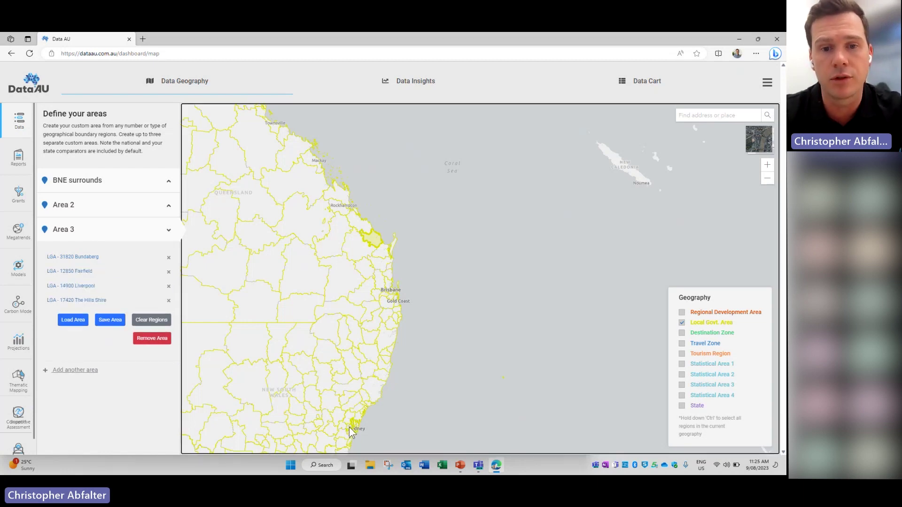
{"action": "left_click", "coordinate": [348, 427]}
{"action": "left_click", "coordinate": [260, 374]}
{"action": "left_click", "coordinate": [261, 373]}
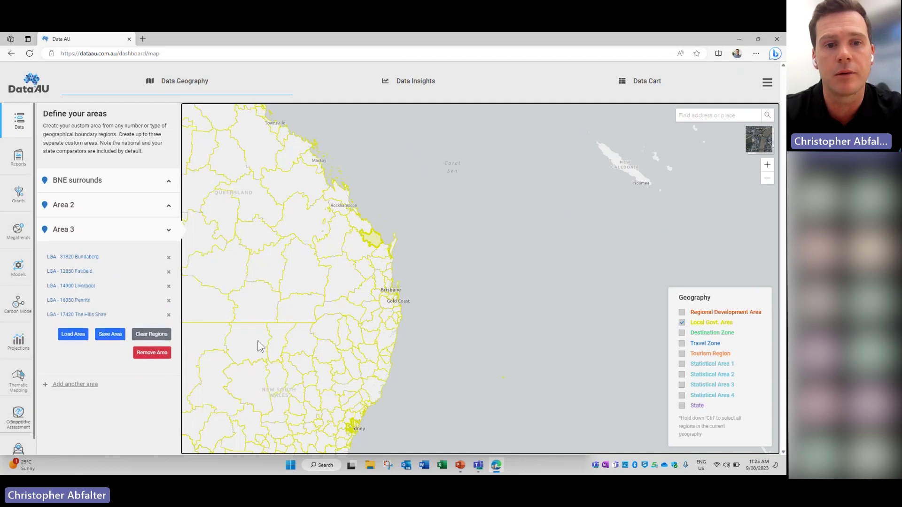
{"action": "left_click", "coordinate": [258, 346]}
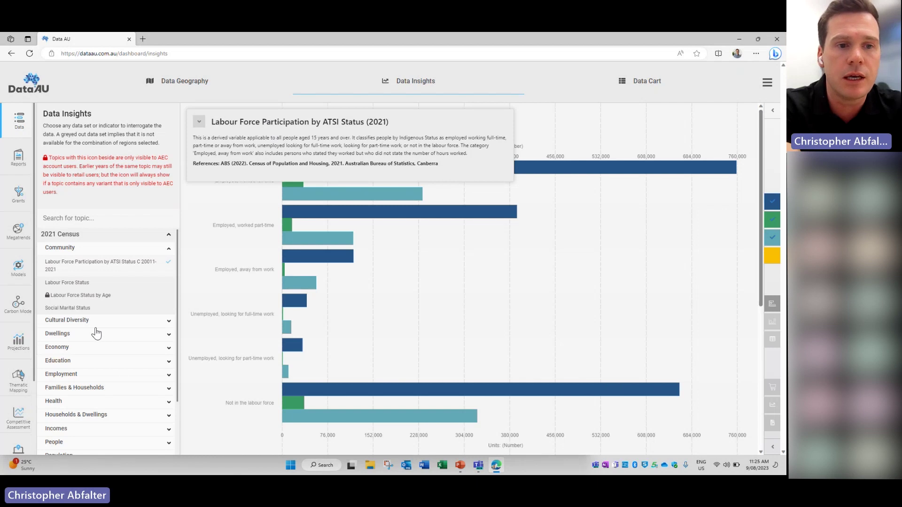
Look through the 2021 Census topic categories in Data Insights.
{"action": "scroll", "coordinate": [94, 340], "scroll_direction": "down", "scroll_amount": 2}
{"action": "scroll", "coordinate": [94, 339], "scroll_direction": "up", "scroll_amount": 2}
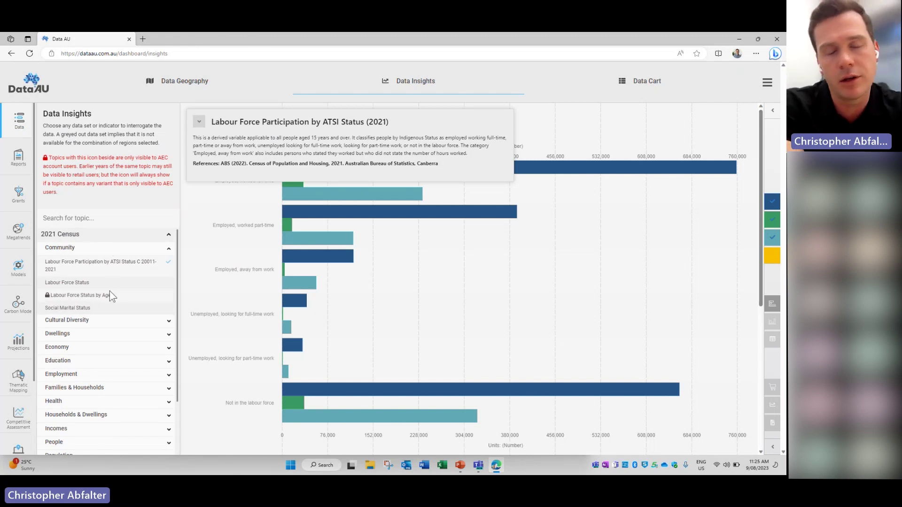
{"action": "scroll", "coordinate": [109, 291], "scroll_direction": "down", "scroll_amount": 2}
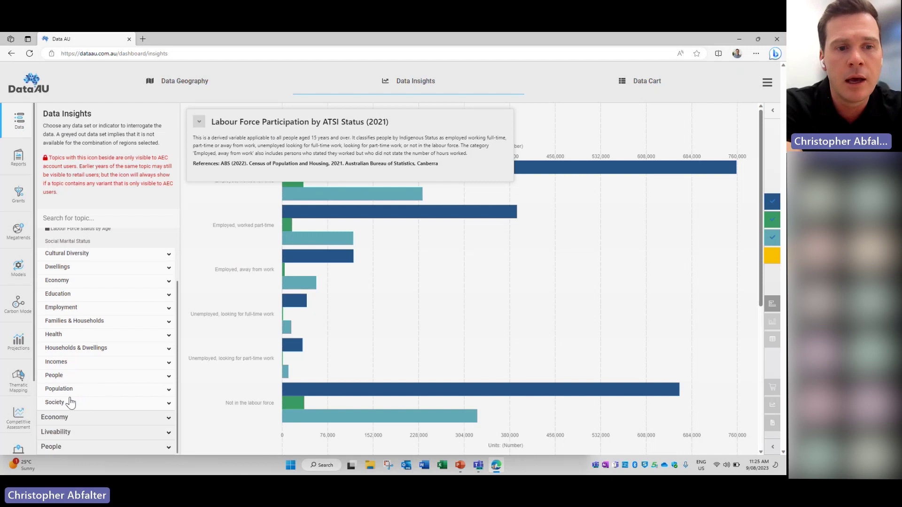
Browse the Economy topics and chart Employment by Industry AEC PoW 2021-22 from the Employment group.
{"action": "left_click", "coordinate": [80, 422]}
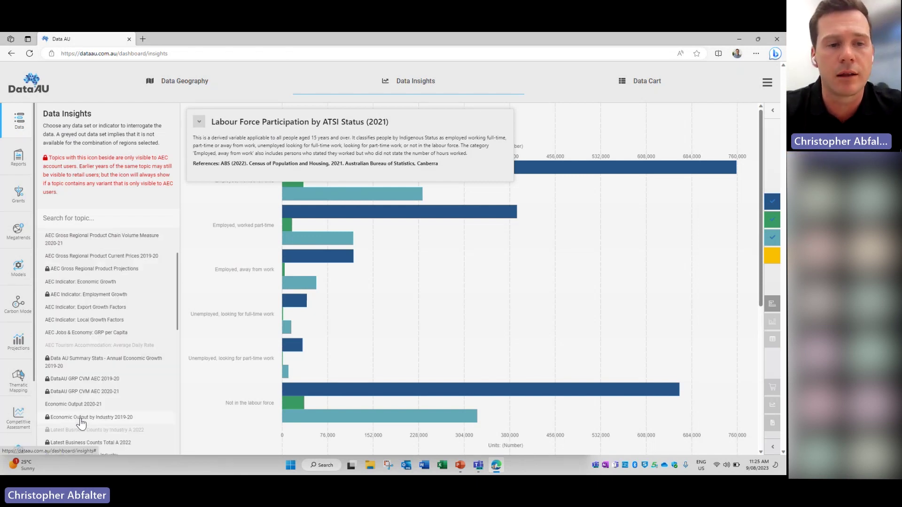
{"action": "scroll", "coordinate": [94, 266], "scroll_direction": "up", "scroll_amount": 2}
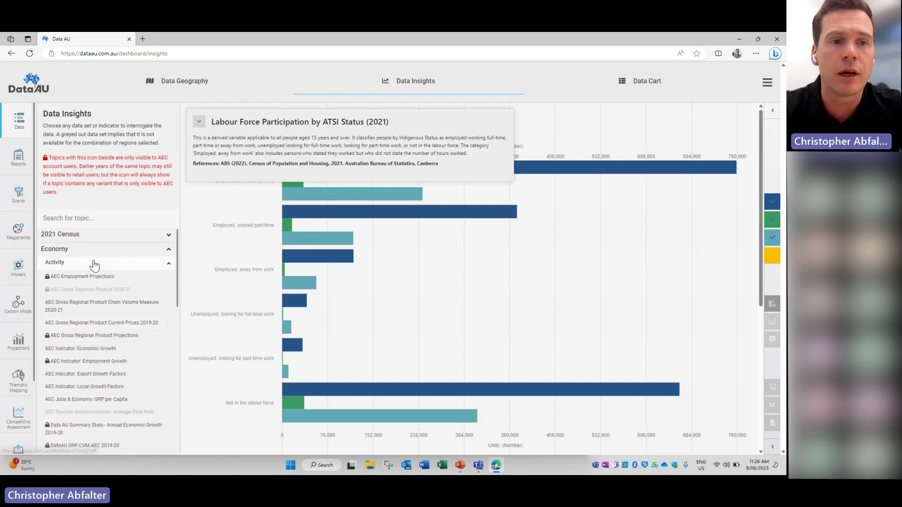
{"action": "scroll", "coordinate": [94, 331], "scroll_direction": "down", "scroll_amount": 10}
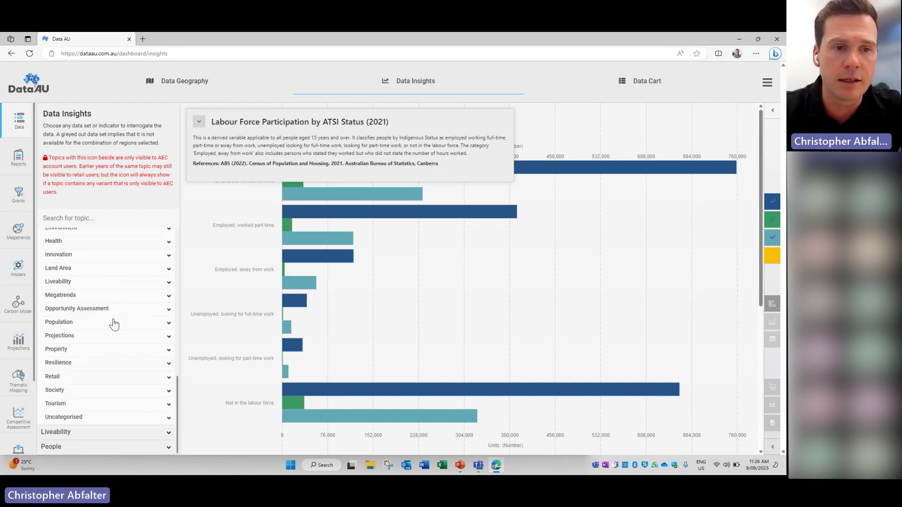
{"action": "scroll", "coordinate": [55, 321], "scroll_direction": "up", "scroll_amount": 1}
{"action": "scroll", "coordinate": [55, 321], "scroll_direction": "up", "scroll_amount": 3}
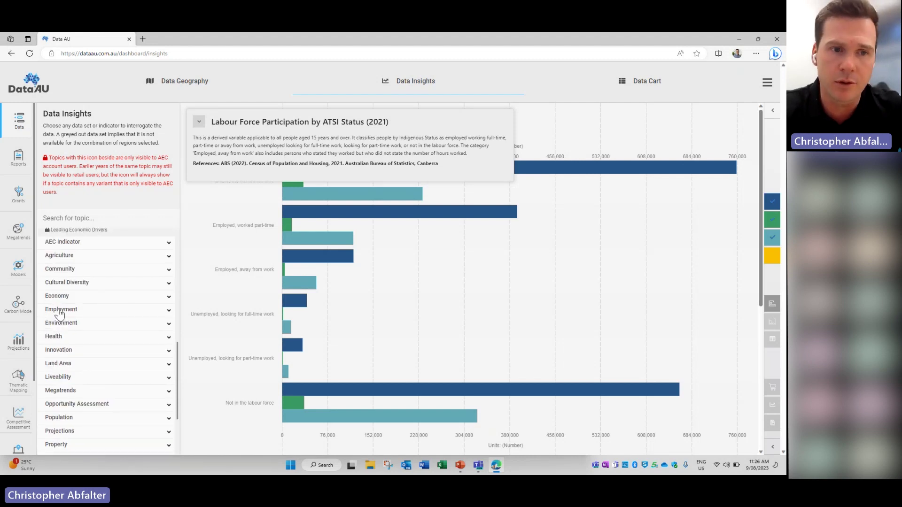
{"action": "left_click", "coordinate": [59, 311]}
{"action": "left_click", "coordinate": [68, 261]}
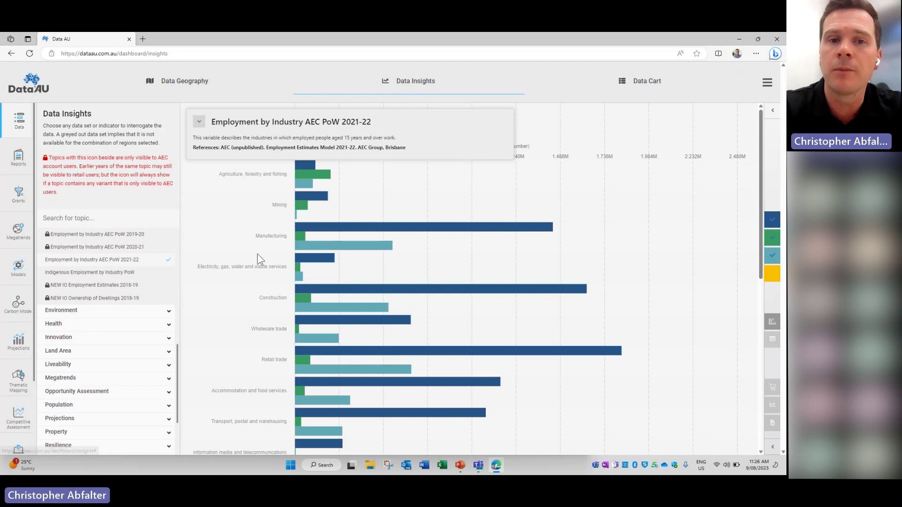
Add Australia to the Employment by Industry chart as a comparison, and remove it again.
{"action": "mouse_move", "coordinate": [299, 237]}
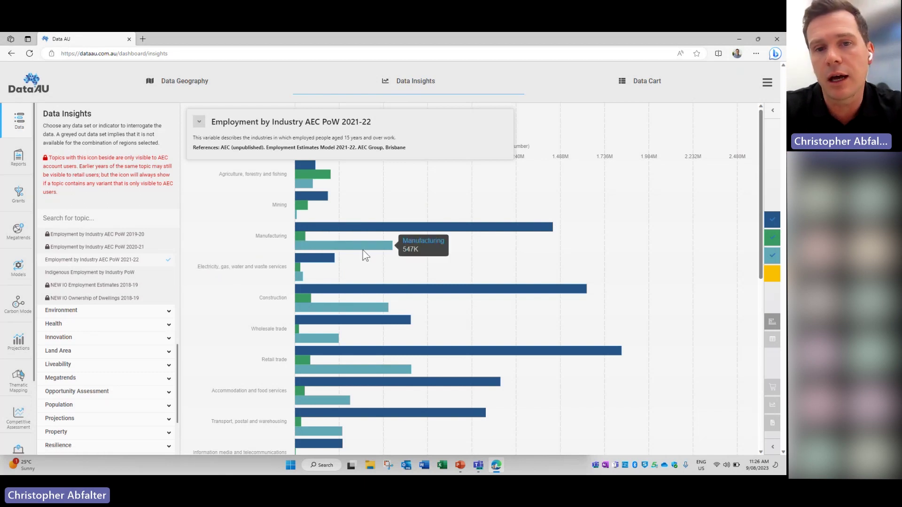
{"action": "mouse_move", "coordinate": [771, 237]}
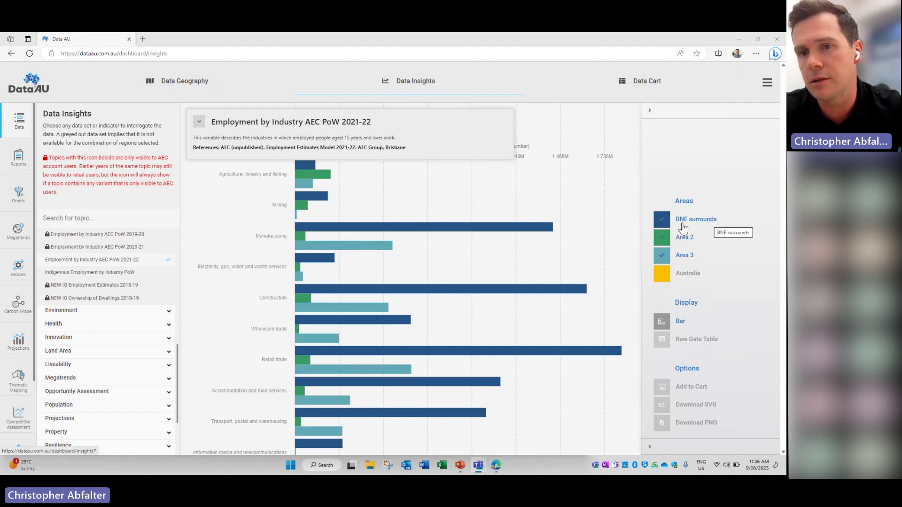
{"action": "left_click", "coordinate": [663, 275]}
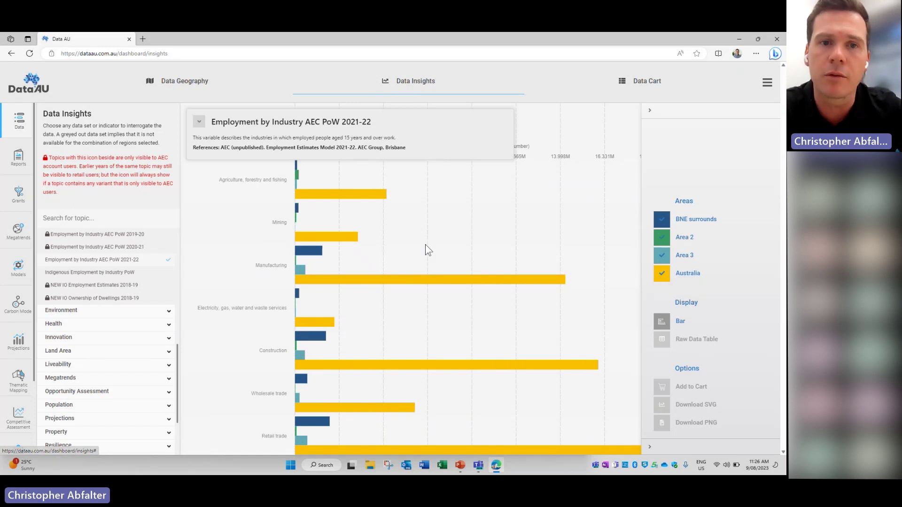
{"action": "mouse_move", "coordinate": [650, 317]}
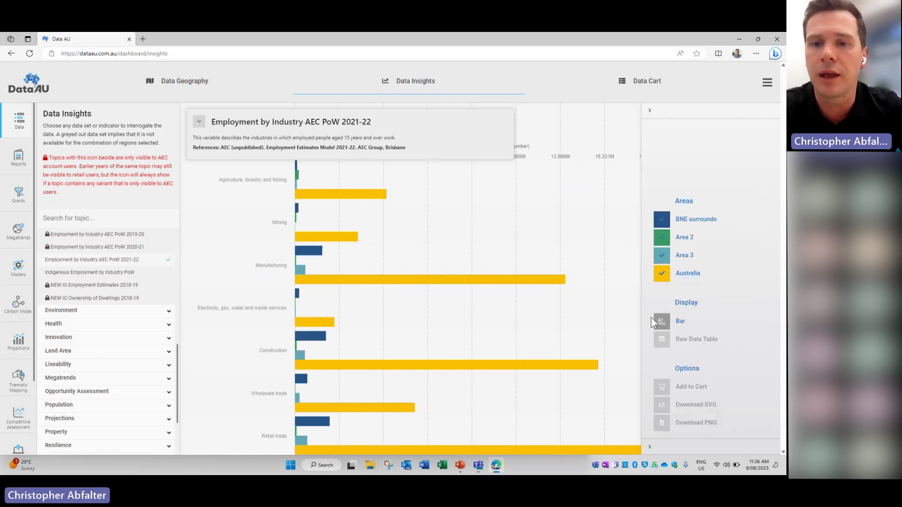
{"action": "left_click", "coordinate": [663, 277]}
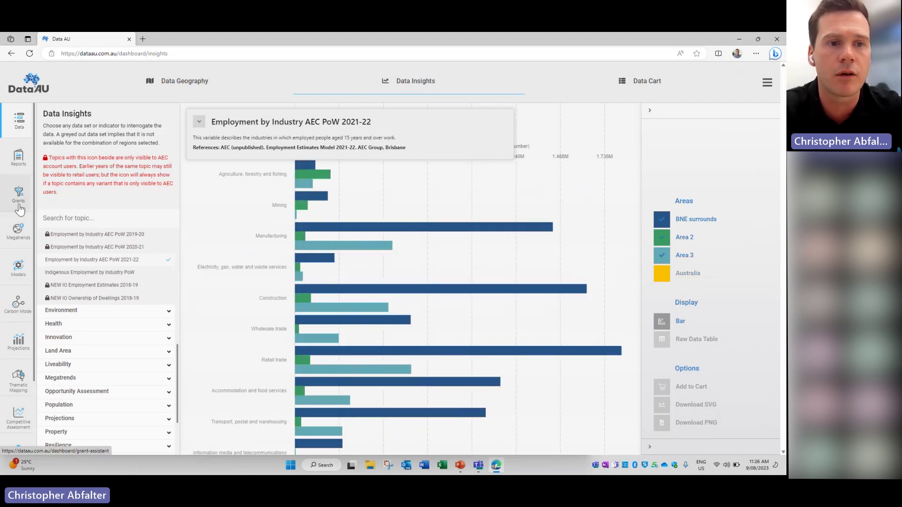
Chart Labour Force Status from the Community group of the 2021 Census topics and read its description.
{"action": "scroll", "coordinate": [75, 278], "scroll_direction": "up", "scroll_amount": 5}
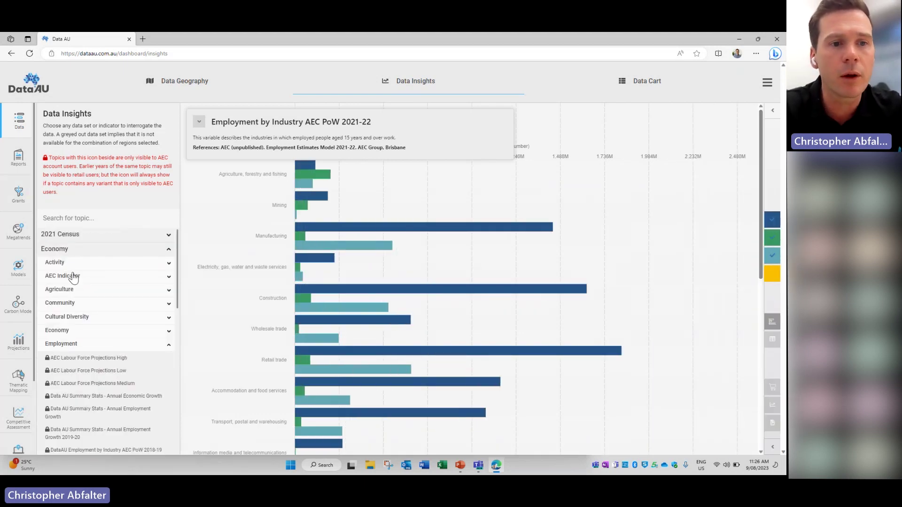
{"action": "left_click", "coordinate": [77, 234]}
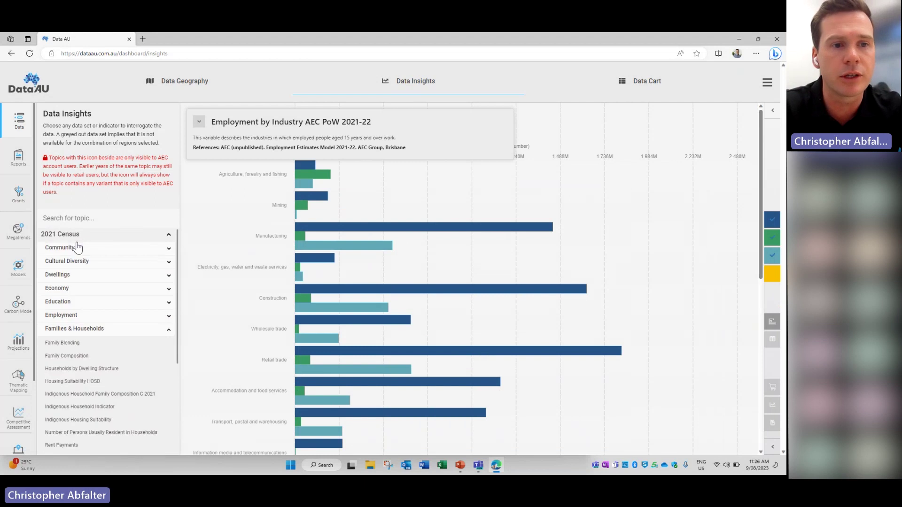
{"action": "left_click", "coordinate": [77, 248]}
{"action": "left_click", "coordinate": [66, 285]}
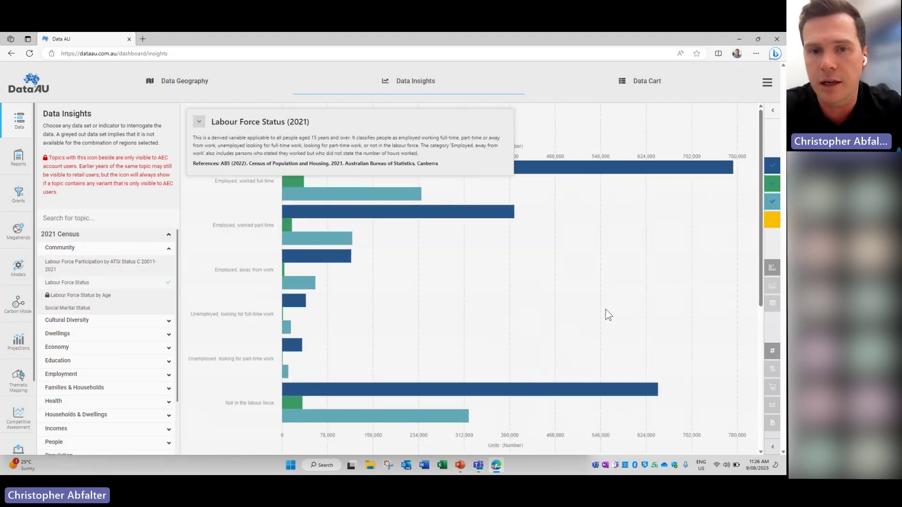
{"action": "left_click_drag", "start_coordinate": [218, 121], "coordinate": [300, 123]}
{"action": "left_click", "coordinate": [237, 144]}
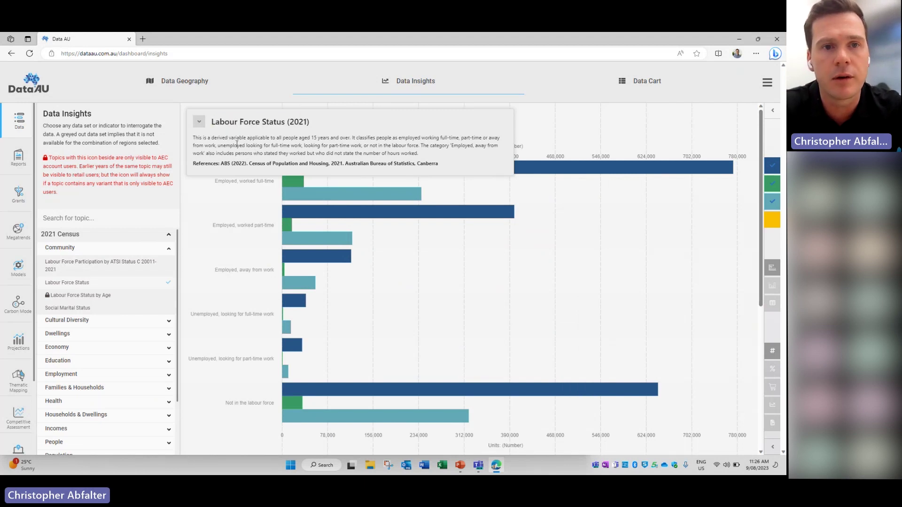
{"action": "left_click_drag", "start_coordinate": [212, 139], "coordinate": [403, 155]}
{"action": "left_click", "coordinate": [415, 153]}
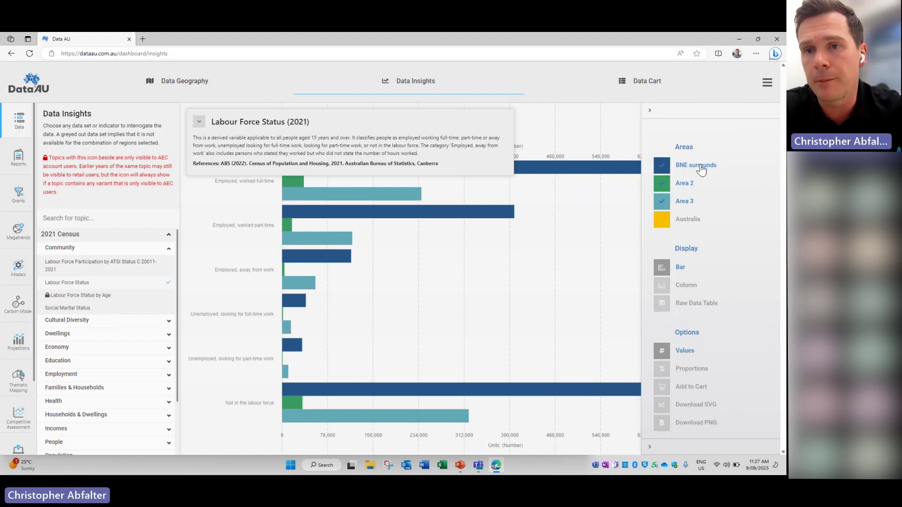
Add Australia to the Labour Force Status chart and display it as columns showing proportions.
{"action": "left_click", "coordinate": [667, 223]}
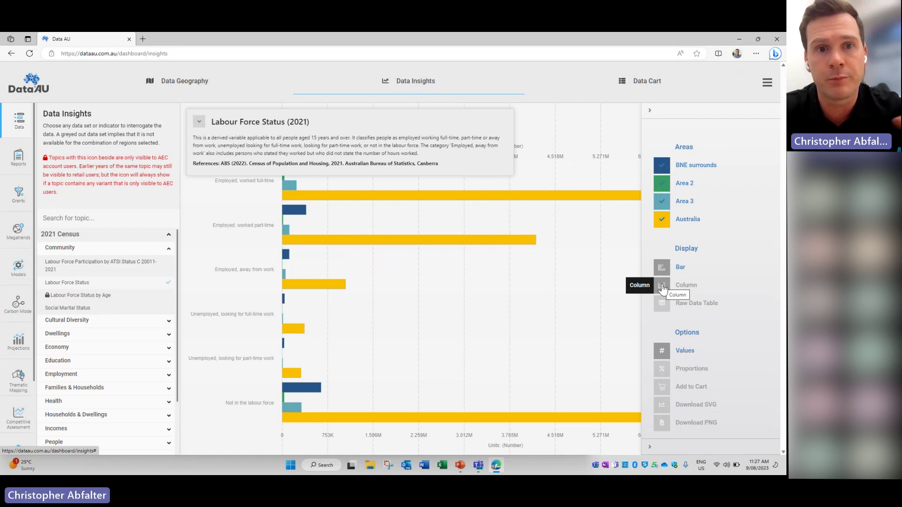
{"action": "left_click", "coordinate": [663, 289]}
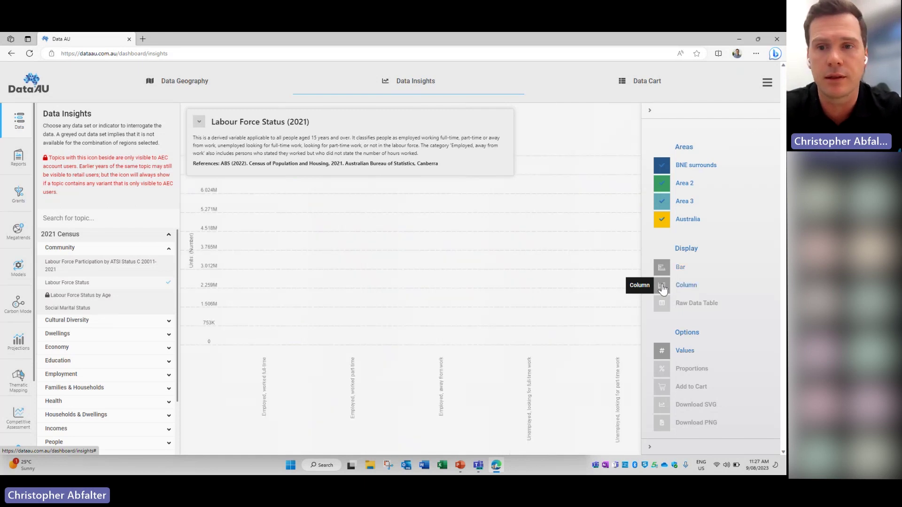
{"action": "left_click", "coordinate": [661, 370]}
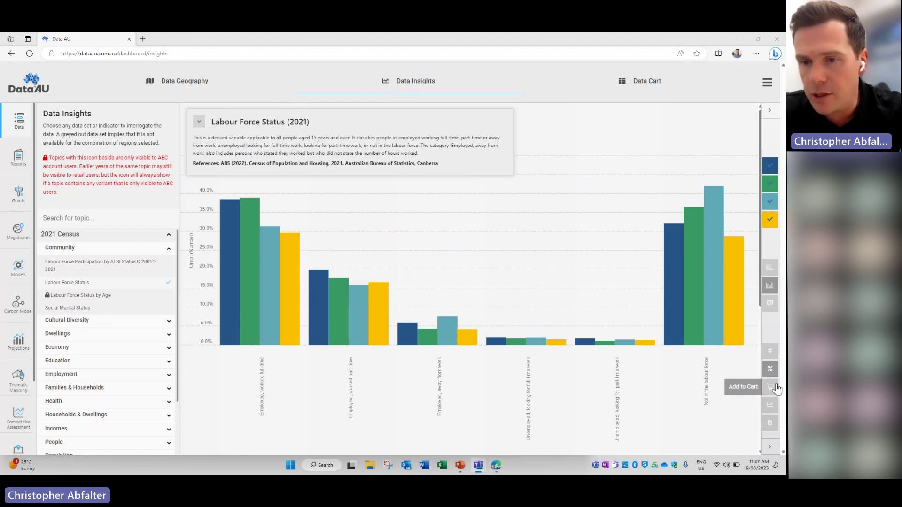
Add the Labour Force Status topic to the cart and open the Data Cart.
{"action": "mouse_move", "coordinate": [776, 389]}
{"action": "left_click", "coordinate": [663, 390]}
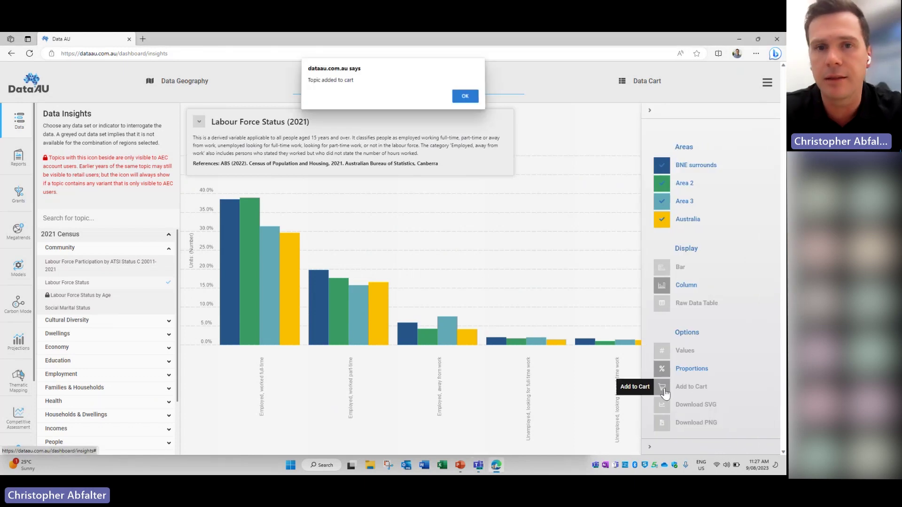
{"action": "left_click", "coordinate": [465, 96]}
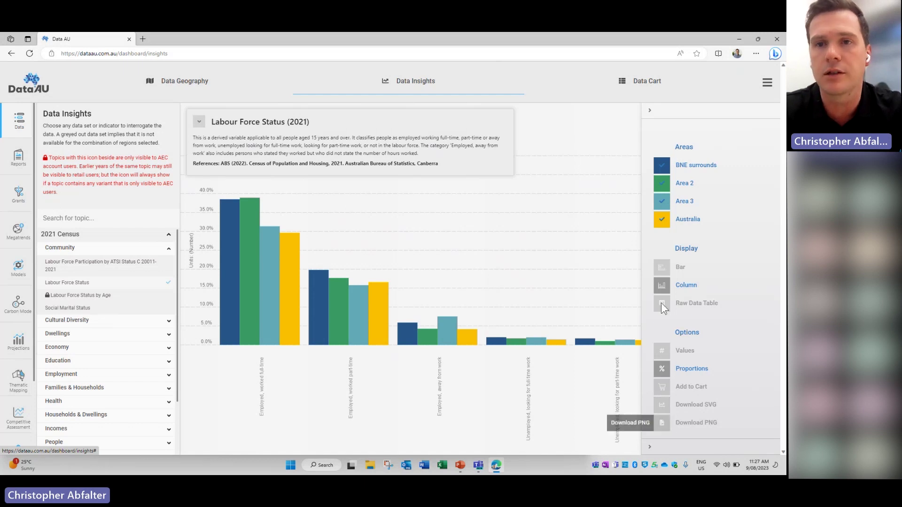
{"action": "left_click", "coordinate": [637, 82]}
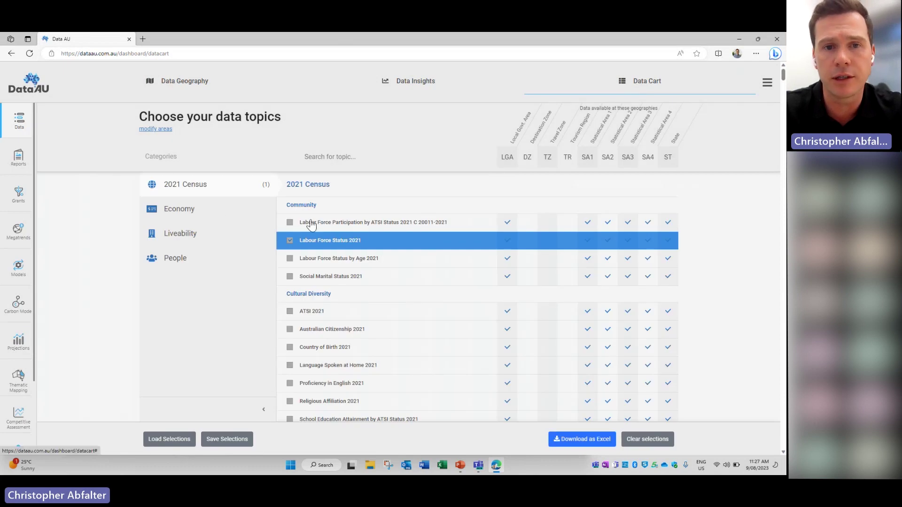
Search the data topics for "labour" and select Labour Force Status 2011 and Labour Force Status 2016.
{"action": "left_click", "coordinate": [323, 154]}
{"action": "type", "text": "labour"}
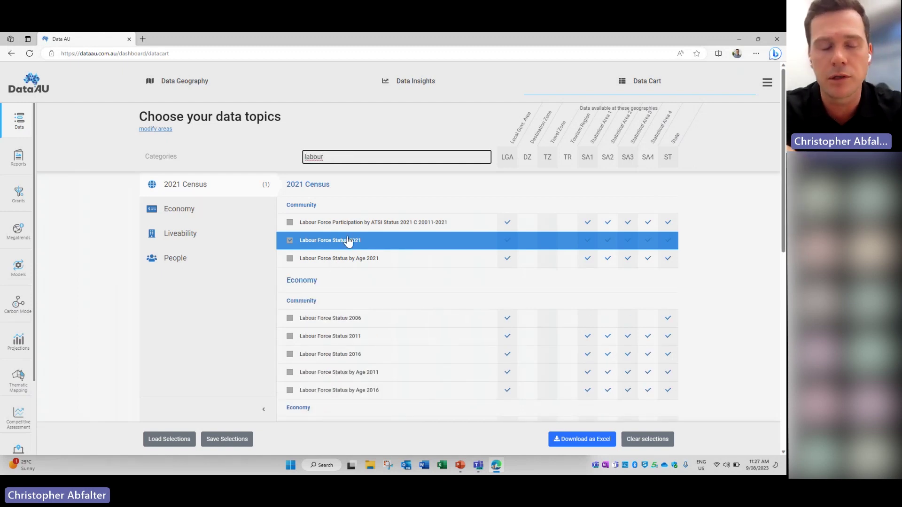
{"action": "scroll", "coordinate": [353, 349], "scroll_direction": "down", "scroll_amount": 1}
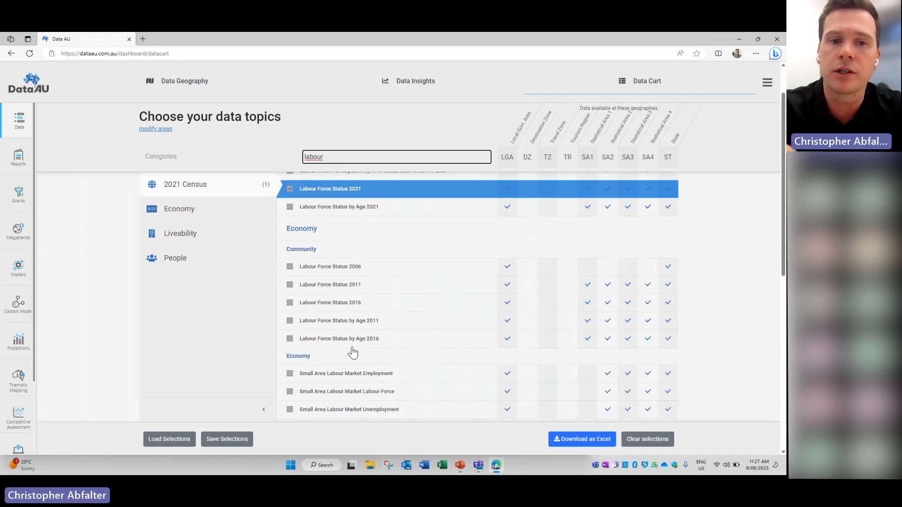
{"action": "scroll", "coordinate": [322, 328], "scroll_direction": "down", "scroll_amount": 1}
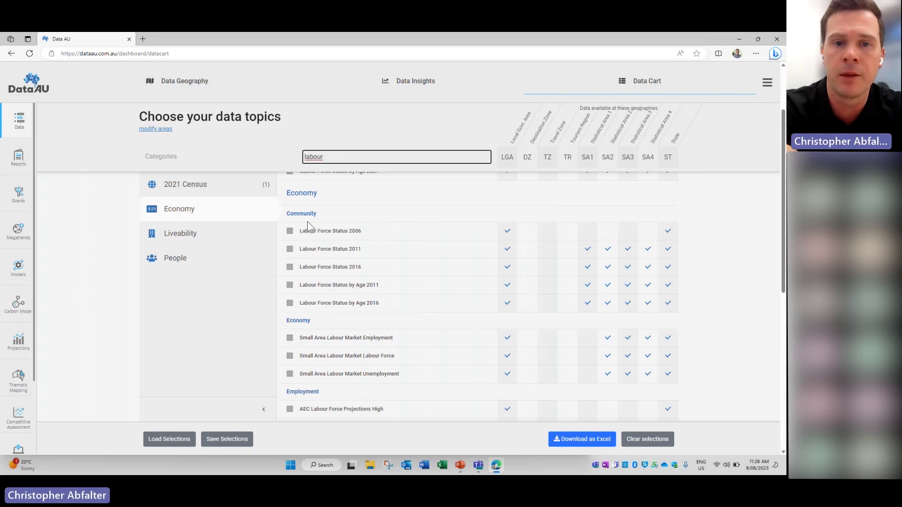
{"action": "left_click", "coordinate": [290, 267]}
{"action": "left_click", "coordinate": [290, 250]}
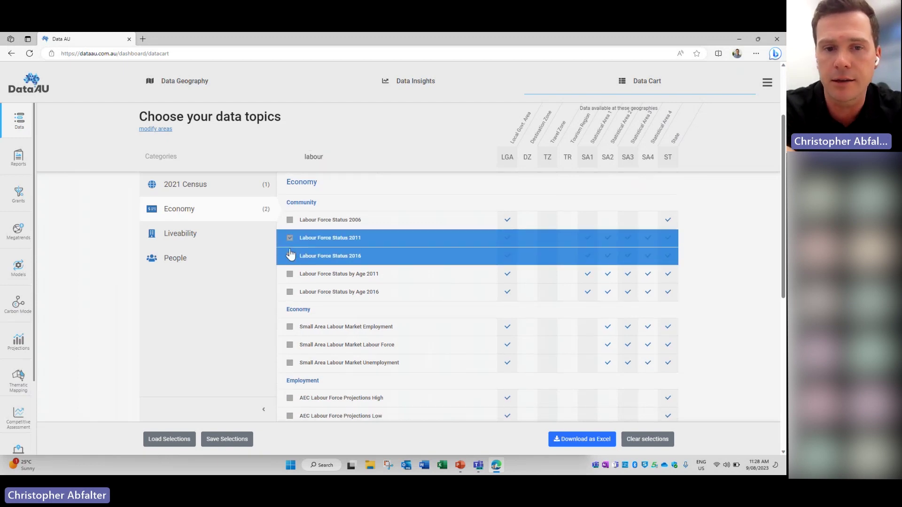
Select the Small Area Labour Market Employment, Labour Force and Unemployment topics and download the cart as Excel.
{"action": "scroll", "coordinate": [290, 249], "scroll_direction": "down", "scroll_amount": 2}
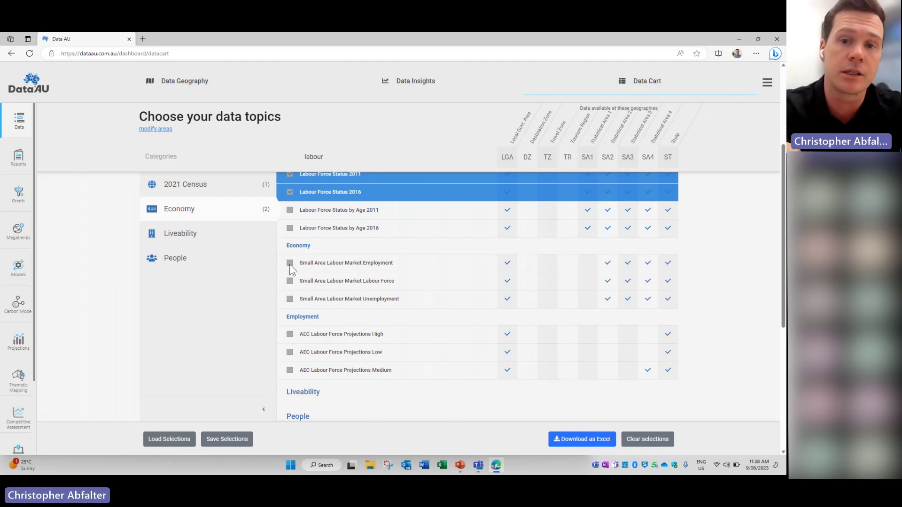
{"action": "left_click", "coordinate": [290, 265]}
{"action": "left_click", "coordinate": [289, 281]}
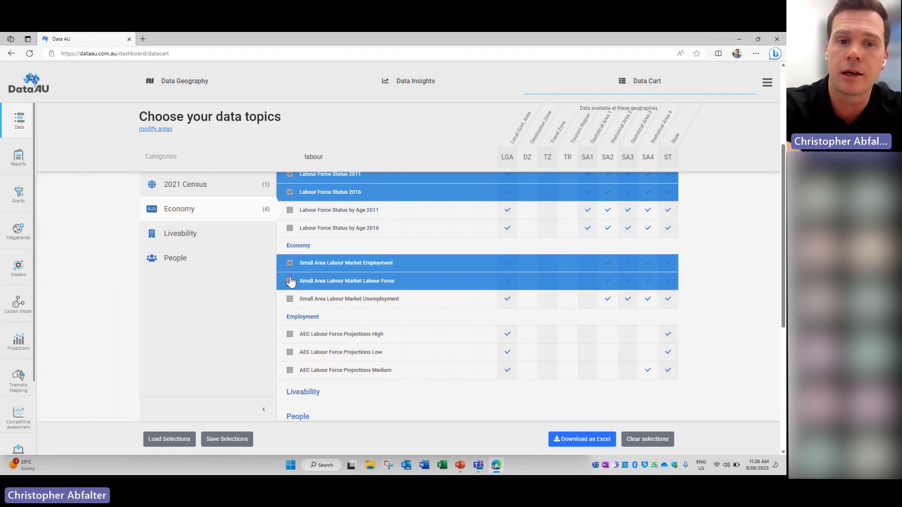
{"action": "left_click", "coordinate": [289, 298]}
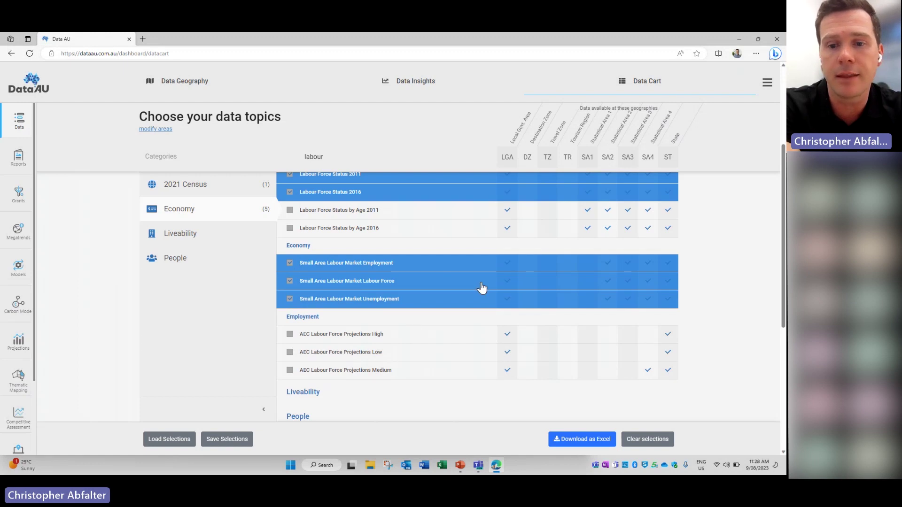
{"action": "left_click", "coordinate": [584, 437]}
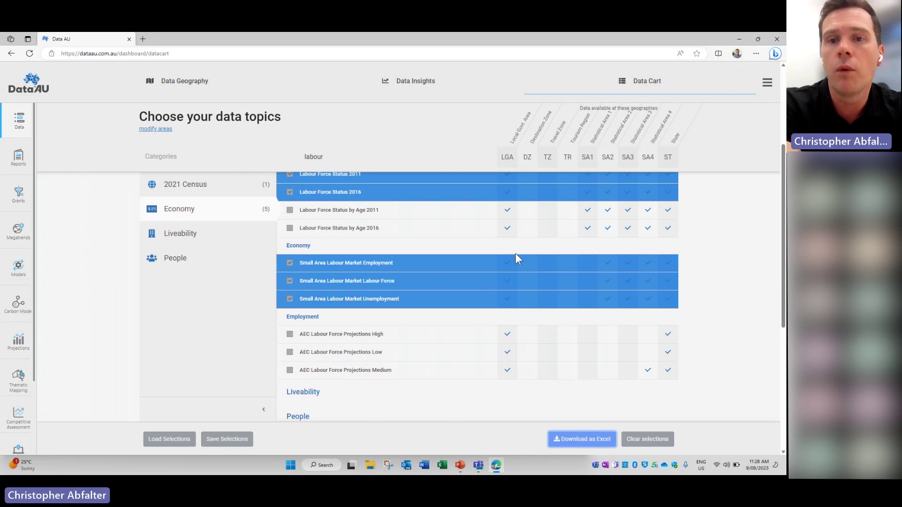
Replace the topic search with "popul" and check at which geographies, such as LGA, the population topics are available.
{"action": "scroll", "coordinate": [497, 225], "scroll_direction": "up", "scroll_amount": 3}
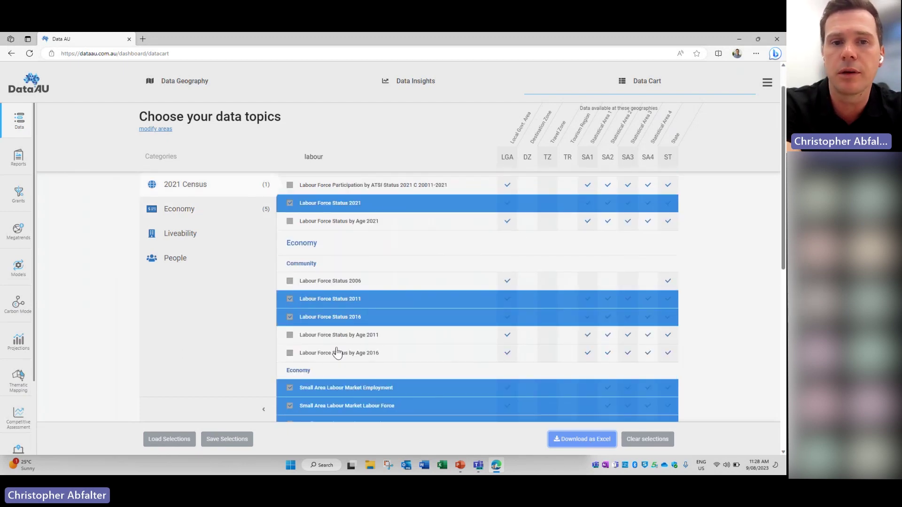
{"action": "double_click", "coordinate": [309, 156]}
{"action": "key", "text": "BackSpace"}
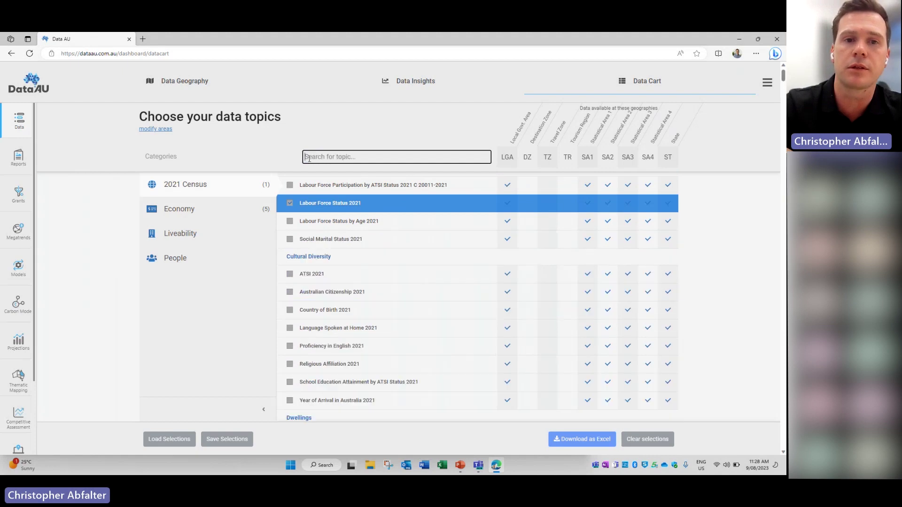
{"action": "type", "text": "popul"}
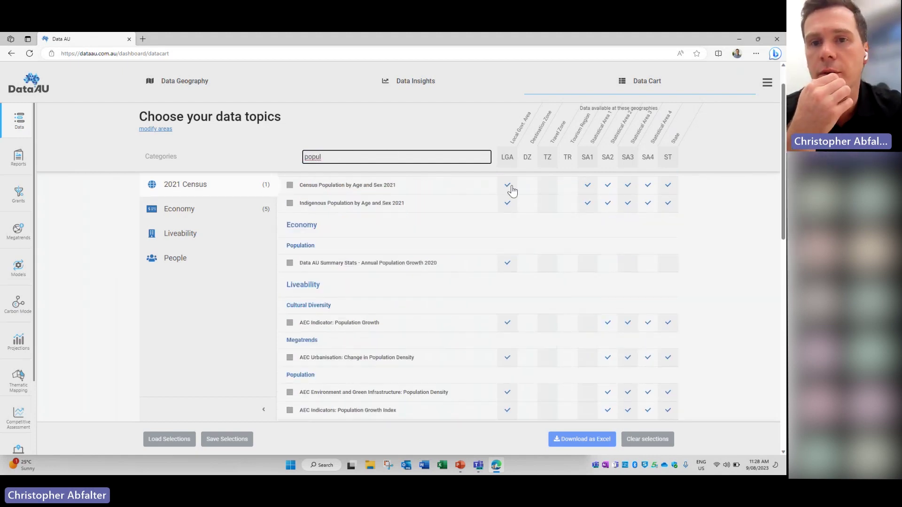
{"action": "left_click", "coordinate": [507, 159]}
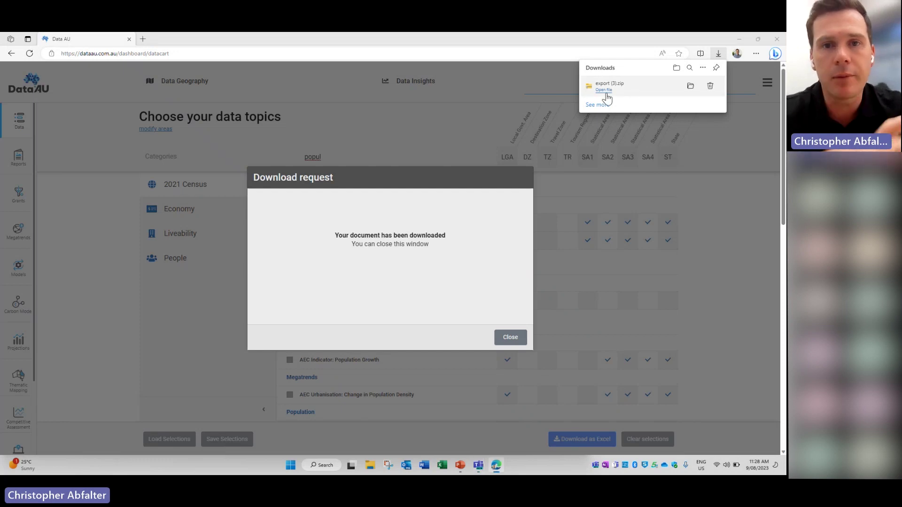
Open the downloaded export (3).zip in File Explorer and make room to show the full file details.
{"action": "left_click", "coordinate": [605, 91]}
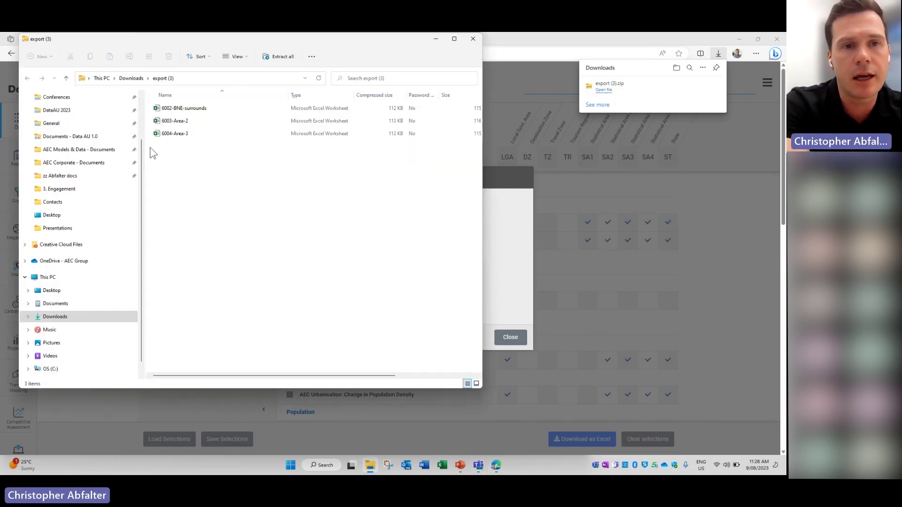
{"action": "left_click_drag", "start_coordinate": [142, 147], "coordinate": [38, 122]}
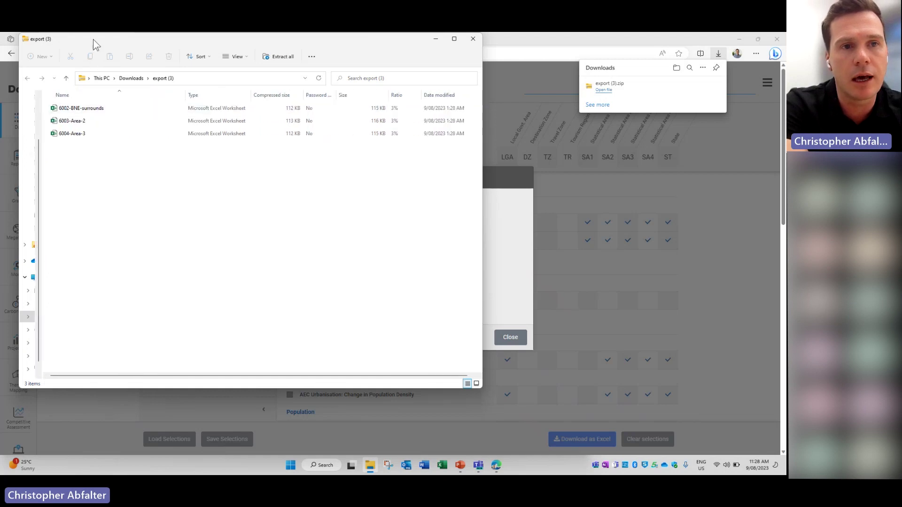
{"action": "left_click_drag", "start_coordinate": [93, 39], "coordinate": [277, 96]}
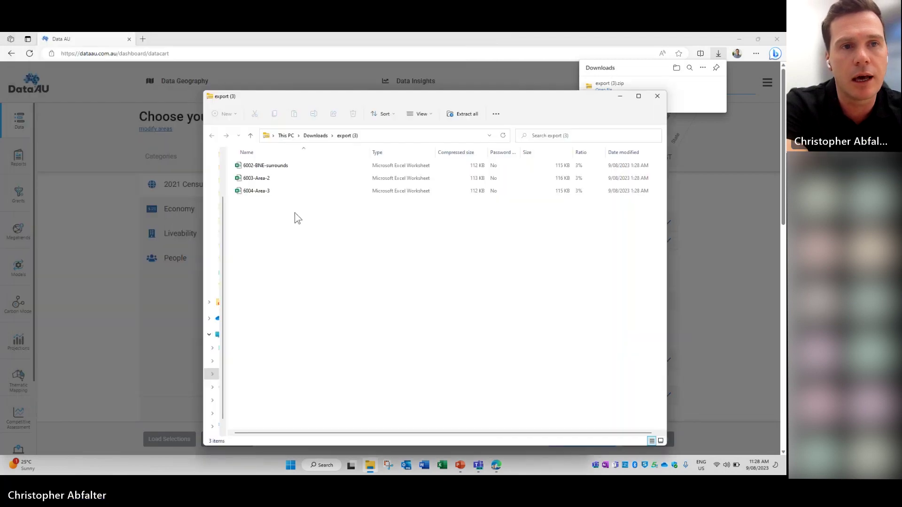
Review the Welcome and Proportions sheets of the 6002-BNE-surrounds workbook in Excel, and close the workbook and the export folder.
{"action": "left_click", "coordinate": [258, 168]}
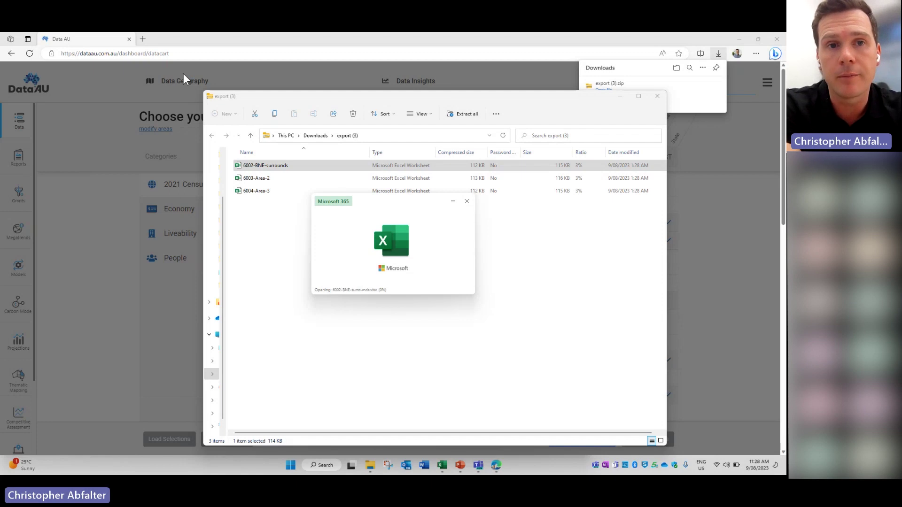
{"action": "scroll", "coordinate": [211, 259], "scroll_direction": "down", "scroll_amount": 3}
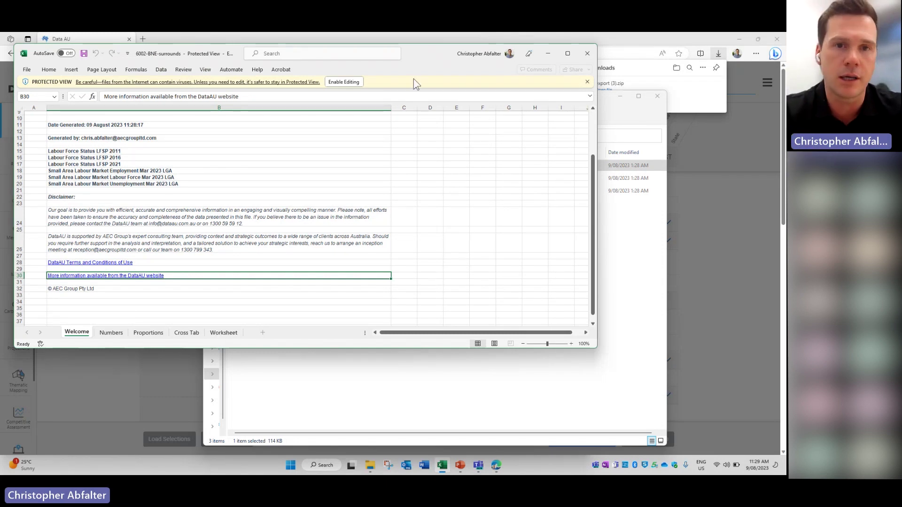
{"action": "left_click", "coordinate": [141, 333]}
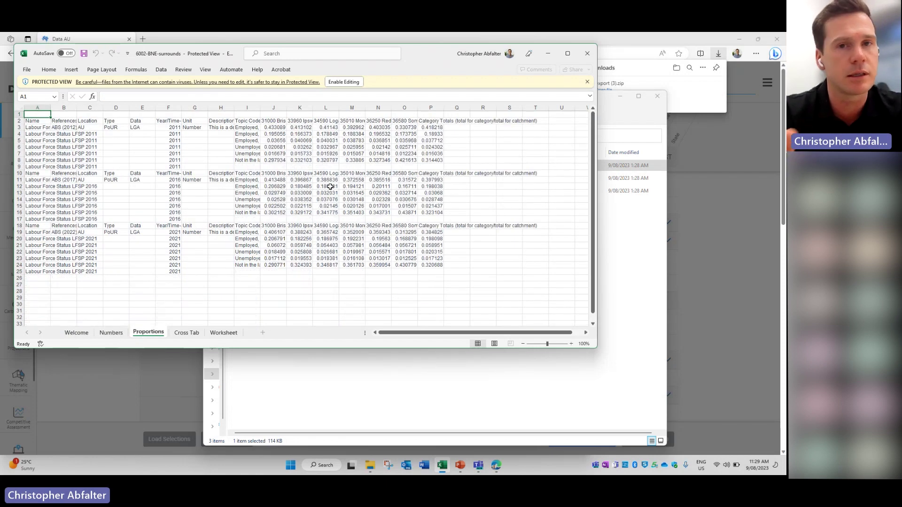
{"action": "left_click", "coordinate": [584, 54]}
{"action": "left_click", "coordinate": [657, 95]}
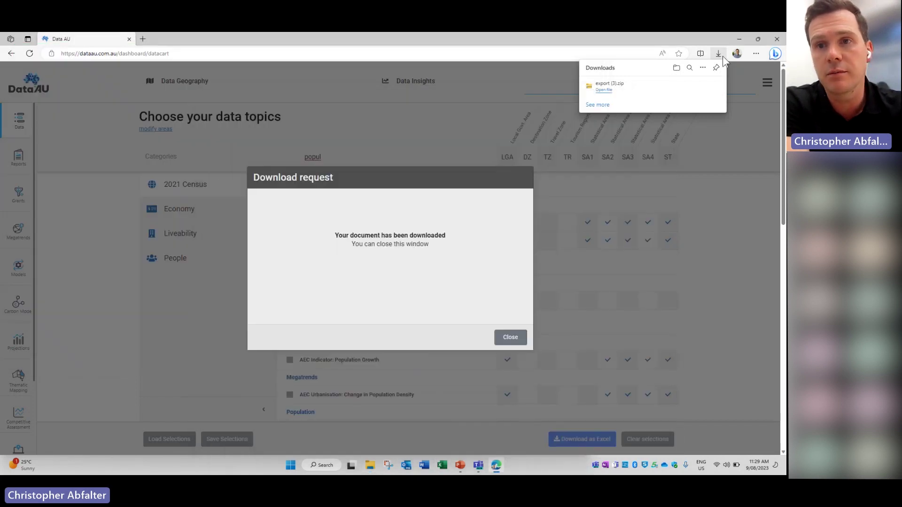
Close the download request, return to the dashboard, and open the 10 Page Economic Performance Report template in the Report Builder.
{"action": "left_click", "coordinate": [509, 337]}
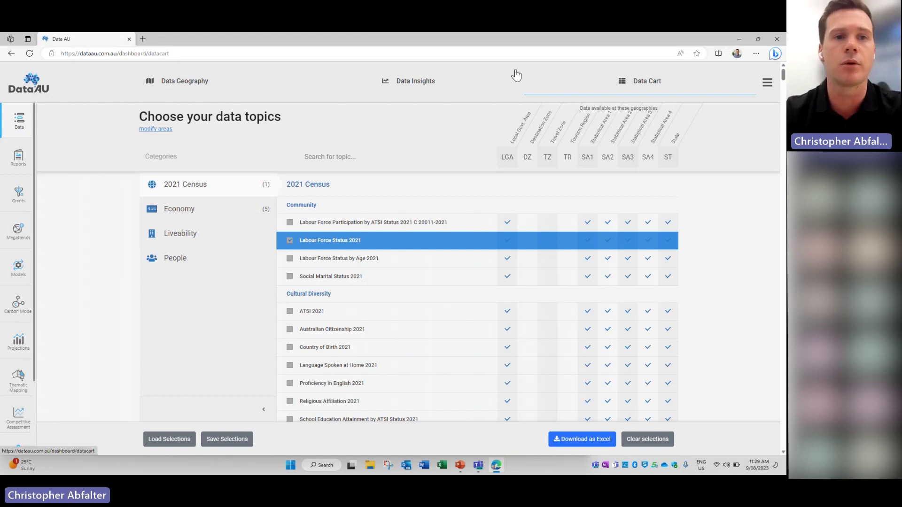
{"action": "left_click", "coordinate": [15, 87]}
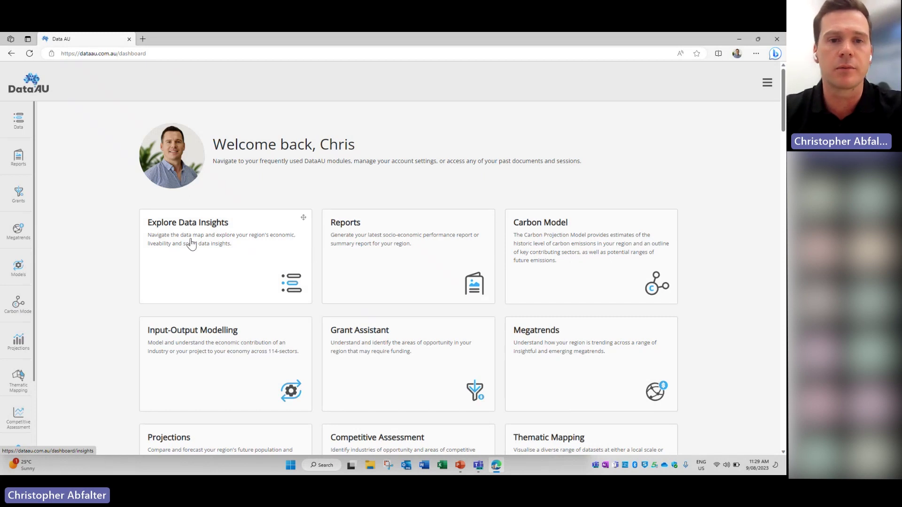
{"action": "scroll", "coordinate": [130, 265], "scroll_direction": "down", "scroll_amount": 1}
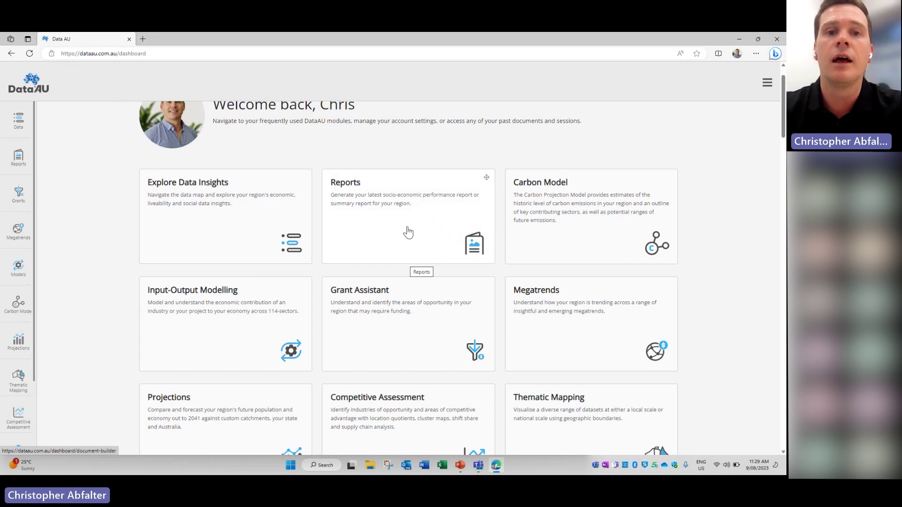
{"action": "left_click", "coordinate": [403, 199]}
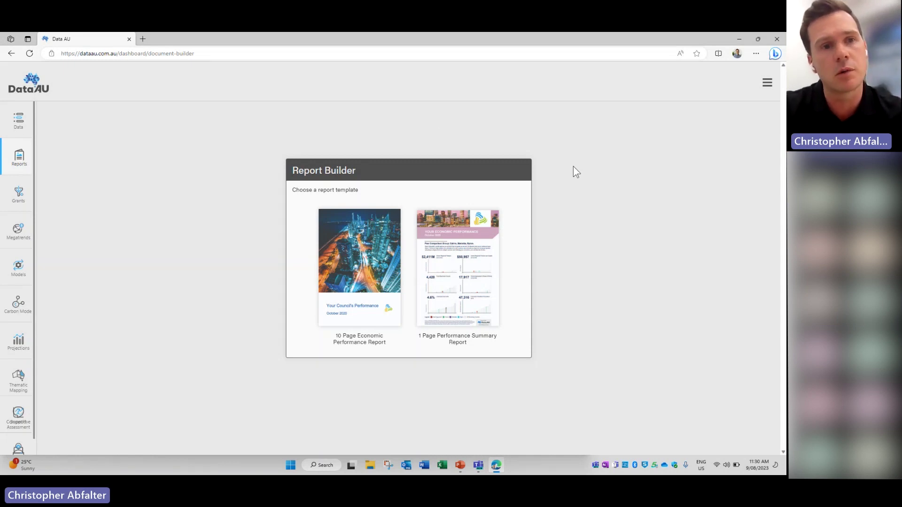
{"action": "left_click", "coordinate": [392, 261]}
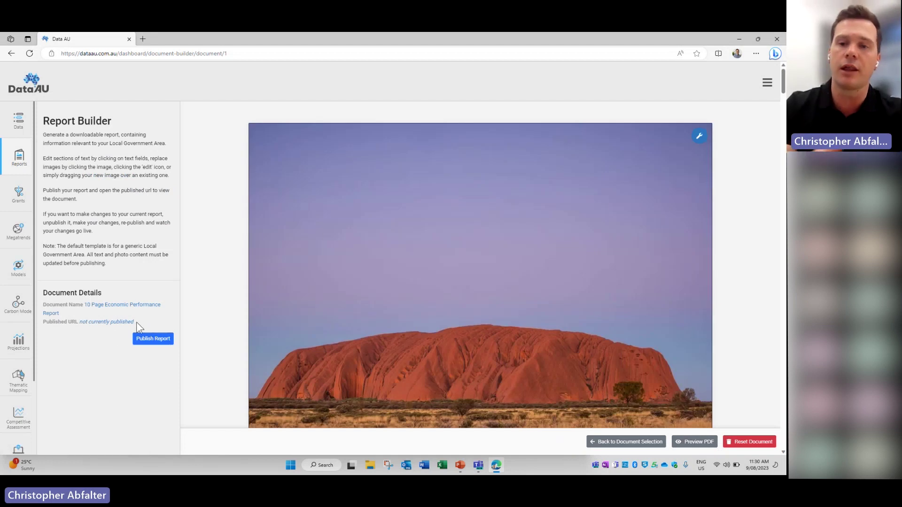
Open the Carbon Model from the dashboard and examine the historic trend and projection values in the Bathurst Regional emissions chart.
{"action": "left_click", "coordinate": [28, 79]}
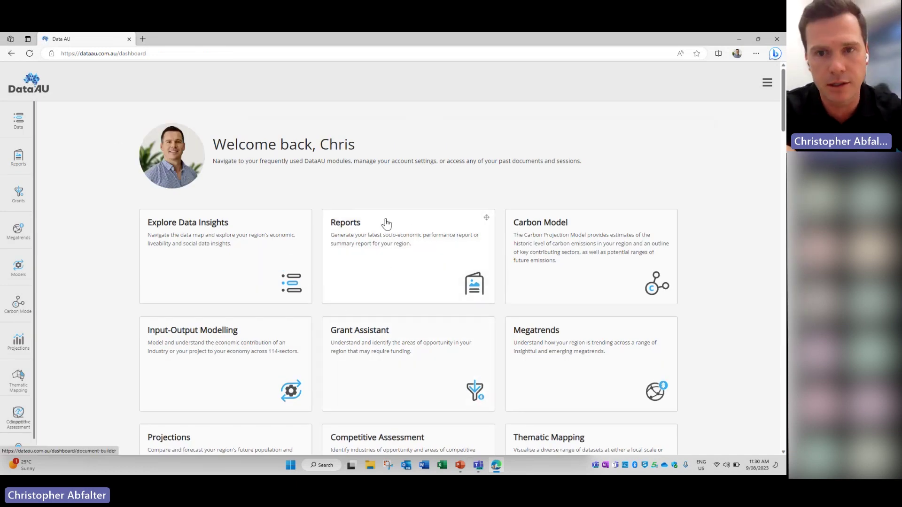
{"action": "left_click", "coordinate": [554, 246]}
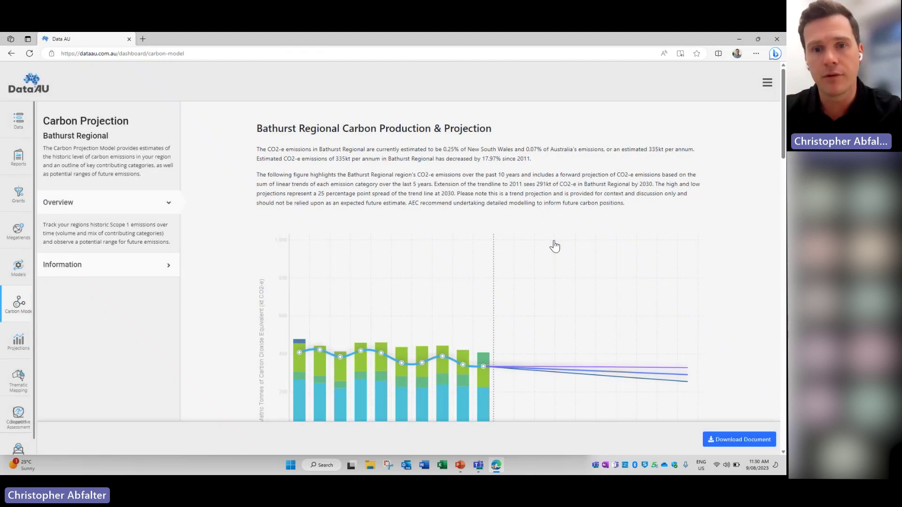
{"action": "scroll", "coordinate": [554, 246], "scroll_direction": "down", "scroll_amount": 2}
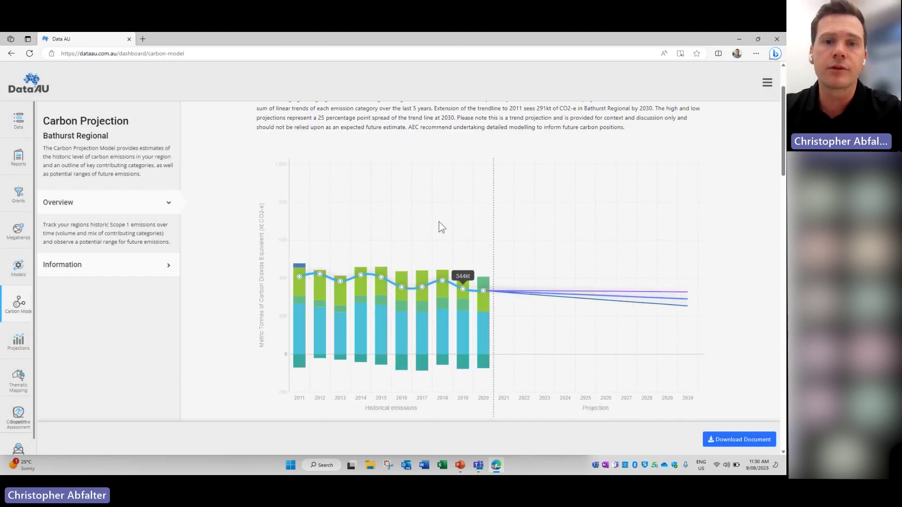
{"action": "scroll", "coordinate": [403, 214], "scroll_direction": "up", "scroll_amount": 2}
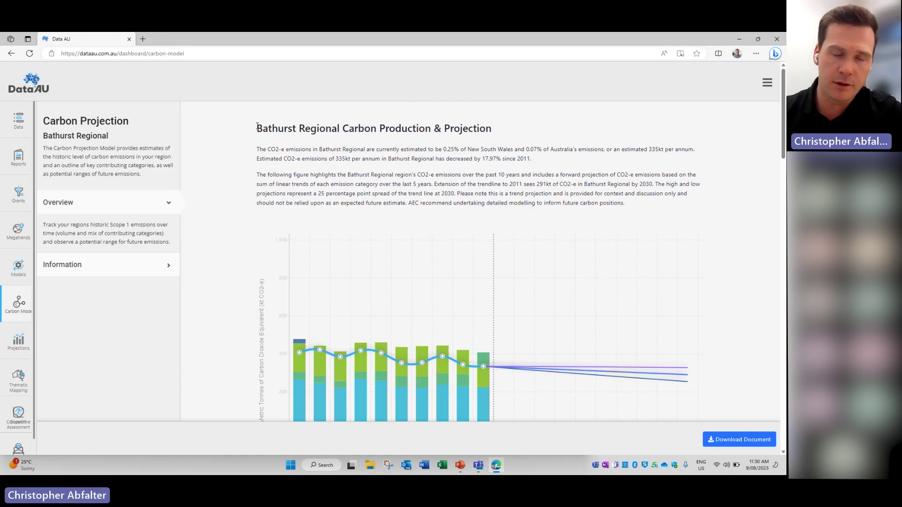
{"action": "scroll", "coordinate": [284, 224], "scroll_direction": "down", "scroll_amount": 2}
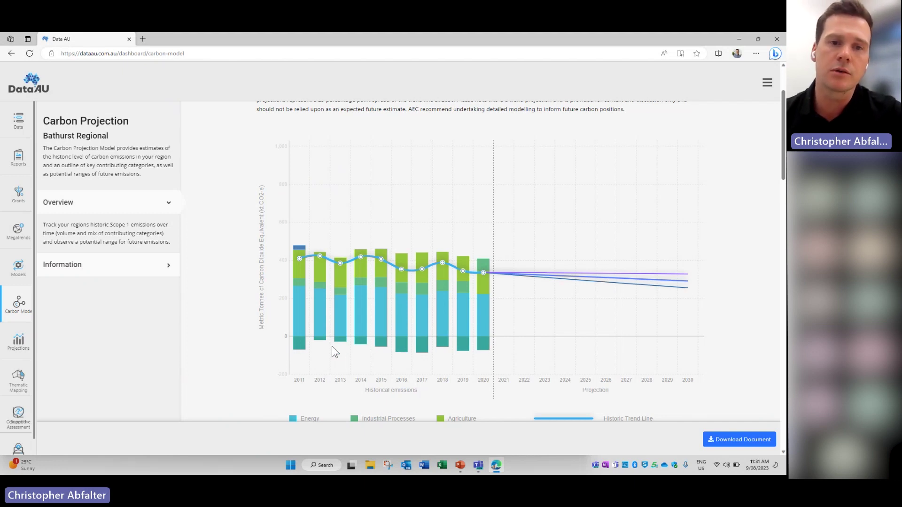
{"action": "scroll", "coordinate": [332, 348], "scroll_direction": "down", "scroll_amount": 1}
{"action": "scroll", "coordinate": [332, 348], "scroll_direction": "down", "scroll_amount": 1}
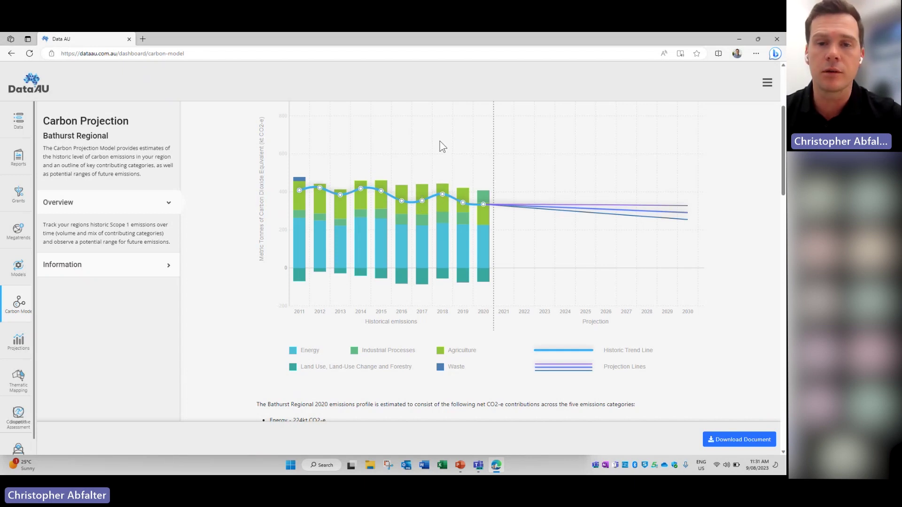
{"action": "mouse_move", "coordinate": [443, 196]}
{"action": "mouse_move", "coordinate": [400, 202]}
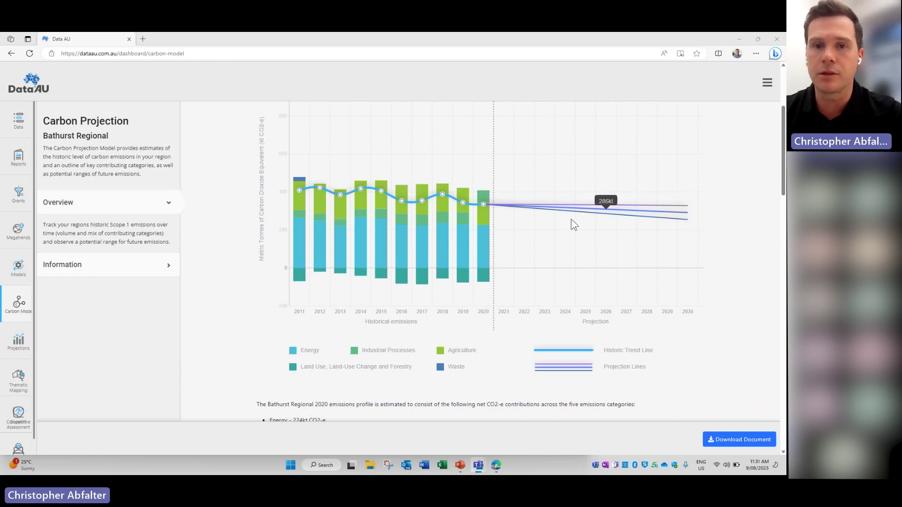
{"action": "mouse_move", "coordinate": [483, 206]}
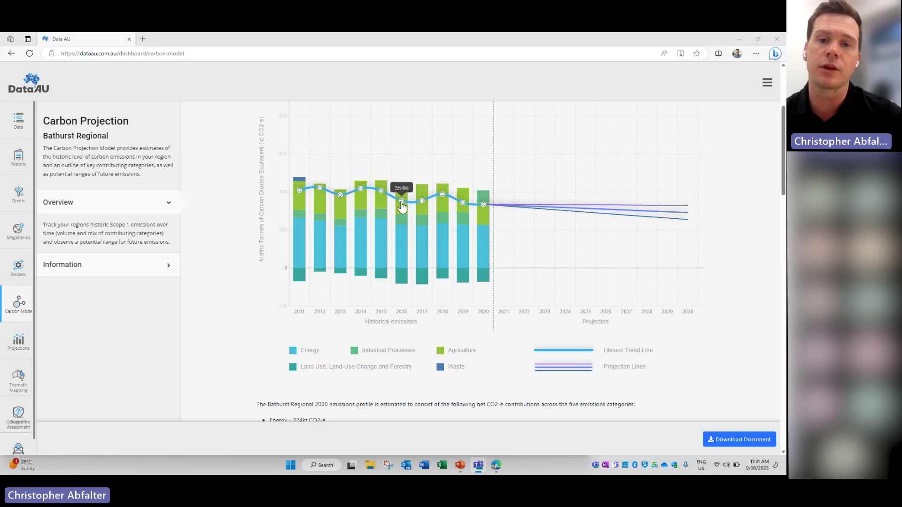
Review the emissions categories, set the Local Contribution year to 2017, and check the net positive emissions pie charts.
{"action": "scroll", "coordinate": [491, 292], "scroll_direction": "down", "scroll_amount": 4}
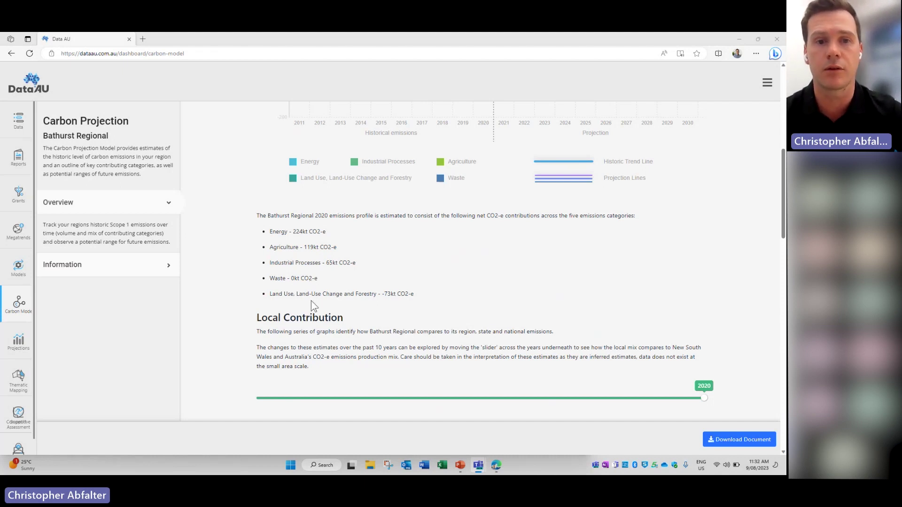
{"action": "scroll", "coordinate": [211, 234], "scroll_direction": "down", "scroll_amount": 3}
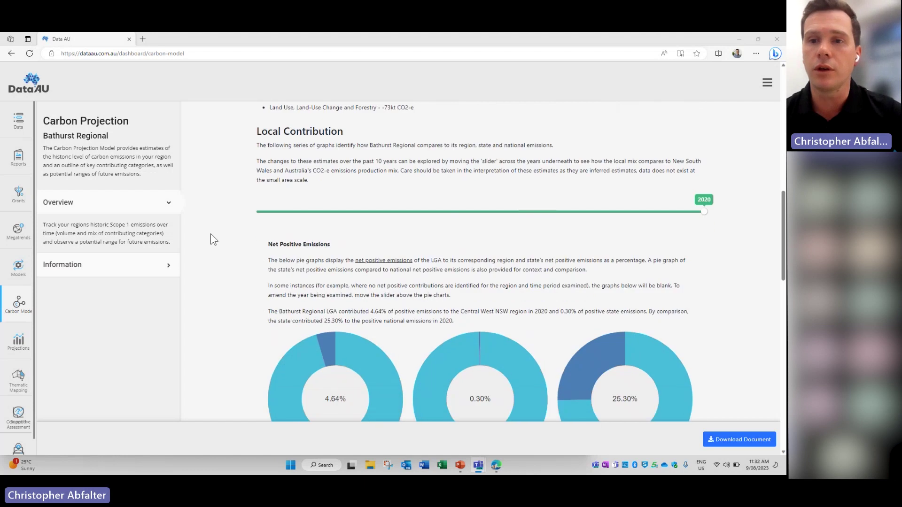
{"action": "left_click_drag", "start_coordinate": [703, 213], "coordinate": [554, 212]}
{"action": "scroll", "coordinate": [292, 260], "scroll_direction": "down", "scroll_amount": 2}
{"action": "scroll", "coordinate": [291, 260], "scroll_direction": "down", "scroll_amount": 9}
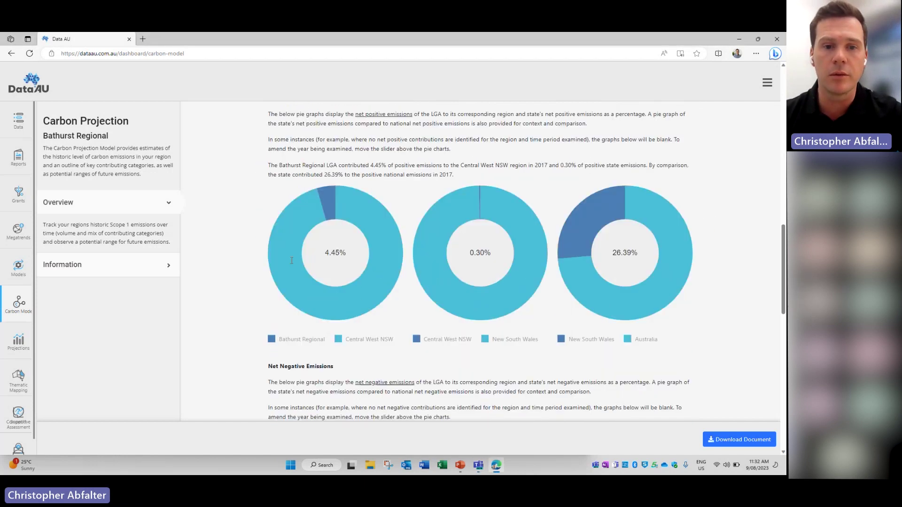
Examine the Annual Comparison graph for Bathurst Regional, Central West NSW and New South Wales through to the support note.
{"action": "scroll", "coordinate": [292, 260], "scroll_direction": "down", "scroll_amount": 3}
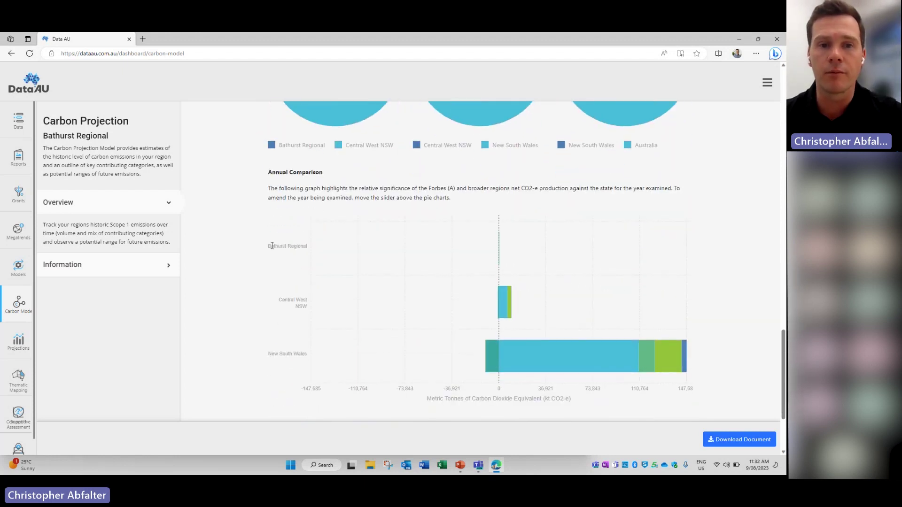
{"action": "left_click_drag", "start_coordinate": [282, 300], "coordinate": [292, 311]}
{"action": "left_click_drag", "start_coordinate": [268, 353], "coordinate": [300, 353]}
{"action": "left_click", "coordinate": [303, 354]}
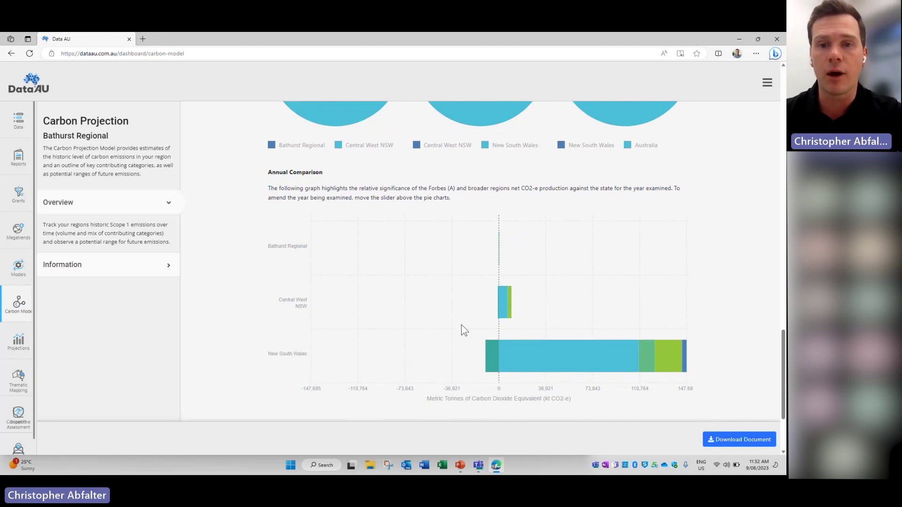
{"action": "scroll", "coordinate": [467, 332], "scroll_direction": "down", "scroll_amount": 1}
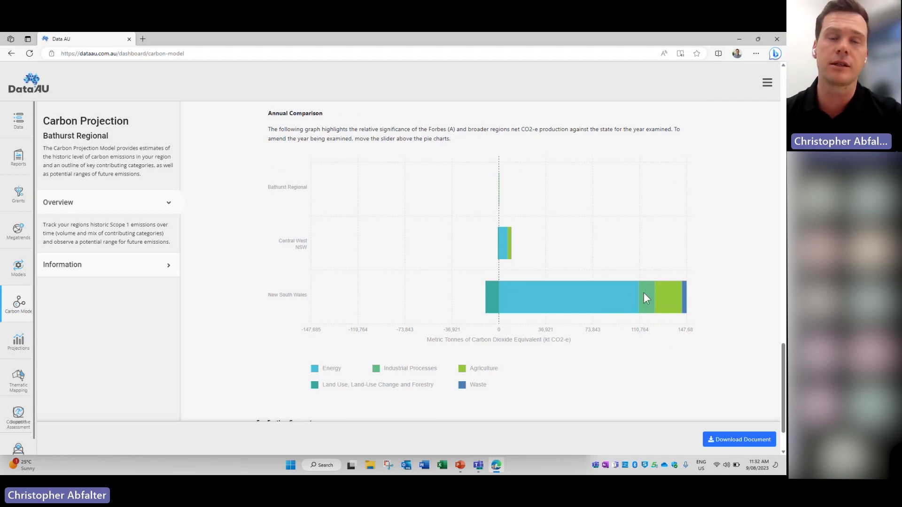
{"action": "scroll", "coordinate": [644, 298], "scroll_direction": "down", "scroll_amount": 2}
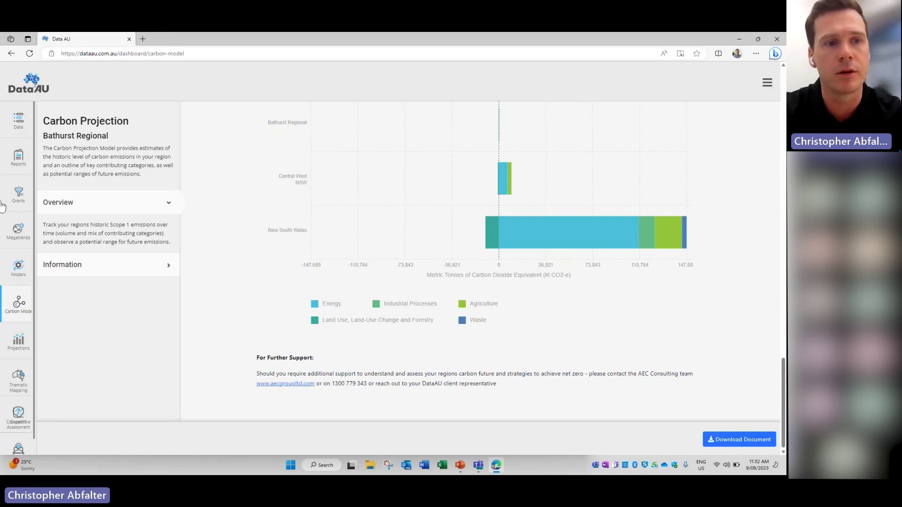
Return to the dashboard and open Detailed Event Impact Modelling from Input-Output Modelling.
{"action": "left_click", "coordinate": [25, 81]}
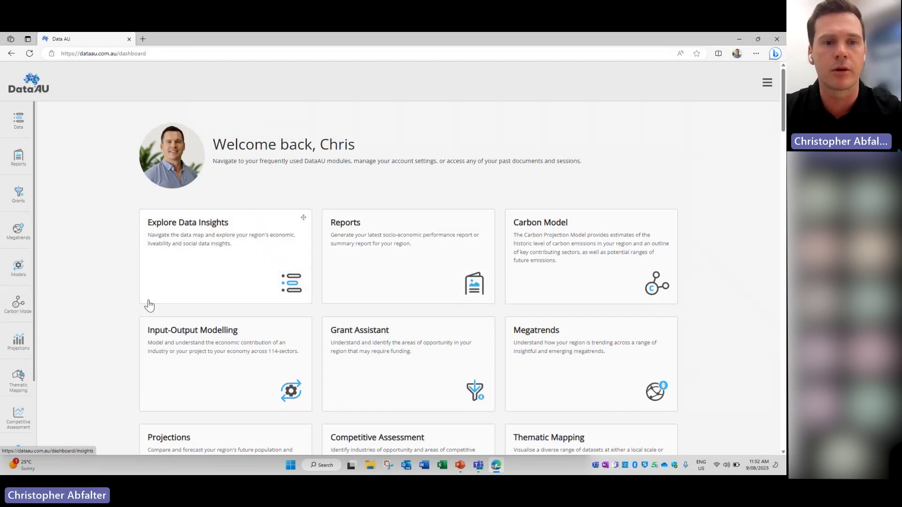
{"action": "left_click", "coordinate": [174, 348]}
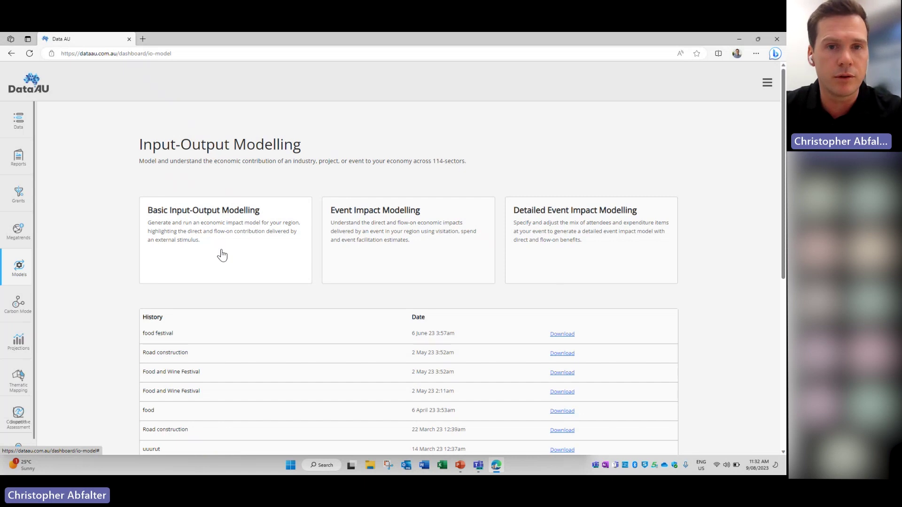
{"action": "left_click", "coordinate": [609, 264]}
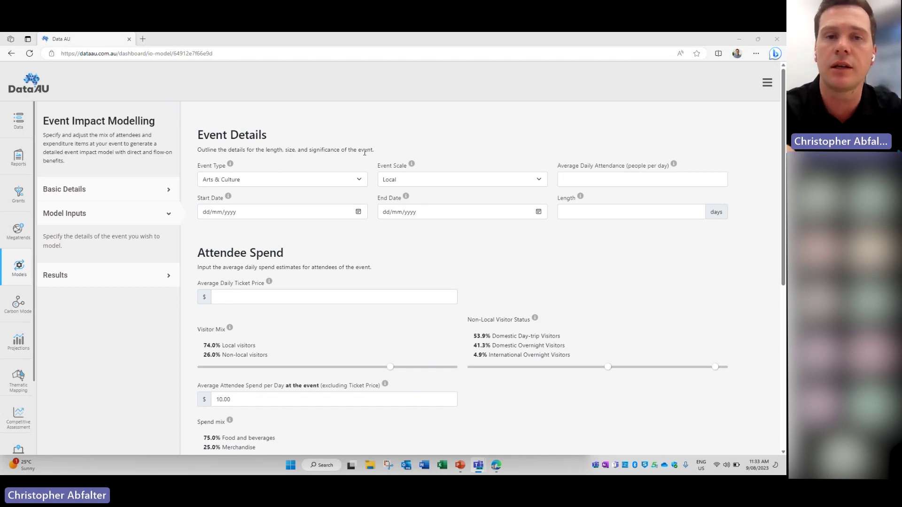
Check the event type options and review the event details, attendee spend and promoter spend inputs of the event model.
{"action": "left_click", "coordinate": [302, 181]}
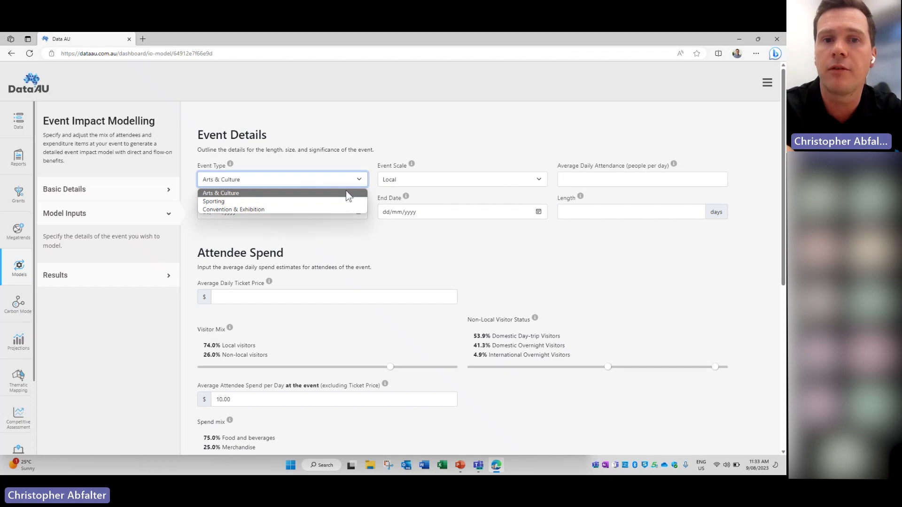
{"action": "left_click", "coordinate": [386, 185]}
{"action": "left_click", "coordinate": [583, 178]}
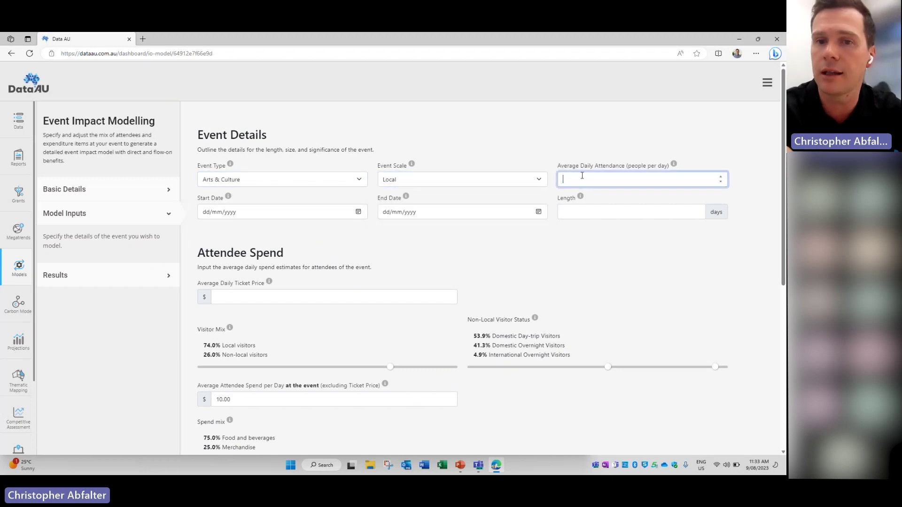
{"action": "scroll", "coordinate": [481, 358], "scroll_direction": "down", "scroll_amount": 4}
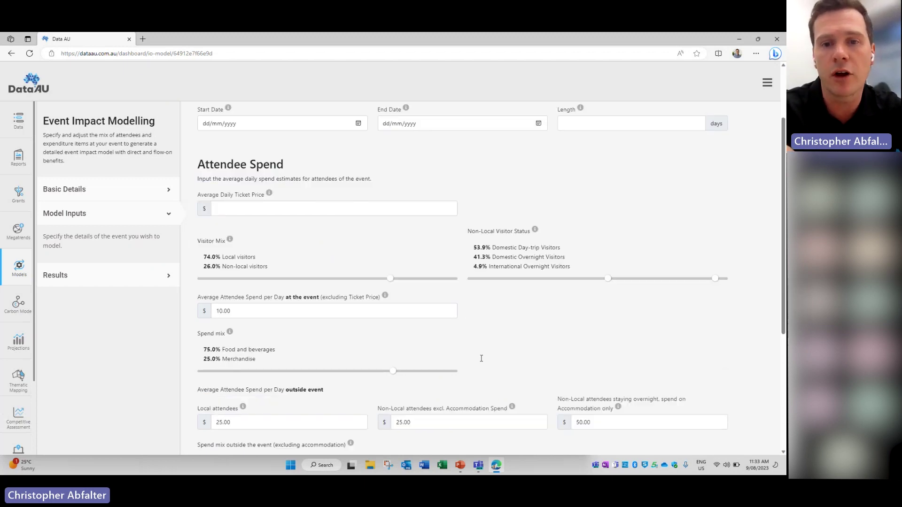
{"action": "scroll", "coordinate": [480, 359], "scroll_direction": "down", "scroll_amount": 2}
{"action": "scroll", "coordinate": [480, 359], "scroll_direction": "up", "scroll_amount": 1}
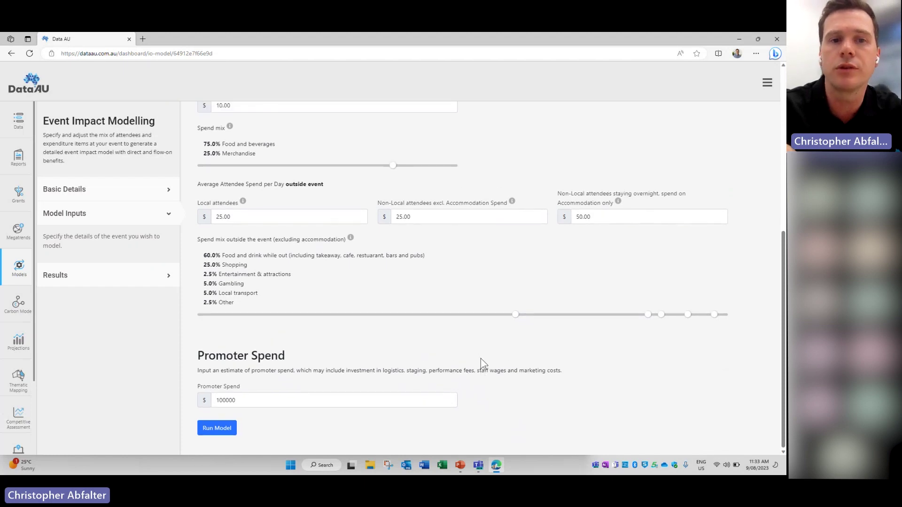
{"action": "scroll", "coordinate": [481, 358], "scroll_direction": "up", "scroll_amount": 5}
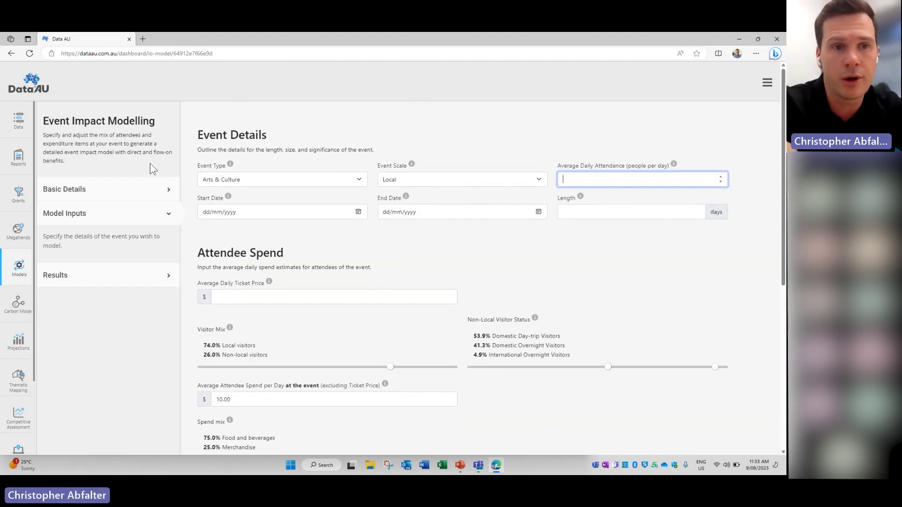
Go back to the Input-Output Modelling overview, open Basic Input-Output Modelling, and display the model's Basic Details.
{"action": "left_click", "coordinate": [21, 276]}
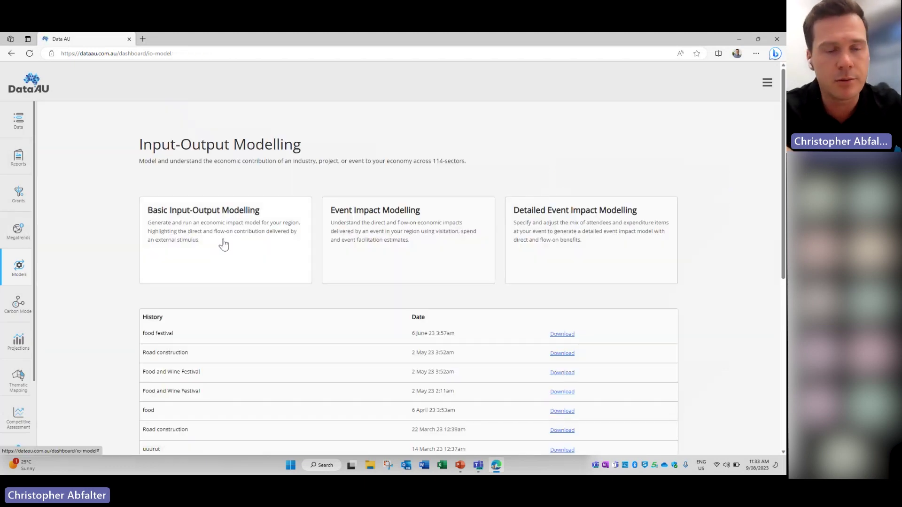
{"action": "left_click", "coordinate": [223, 243]}
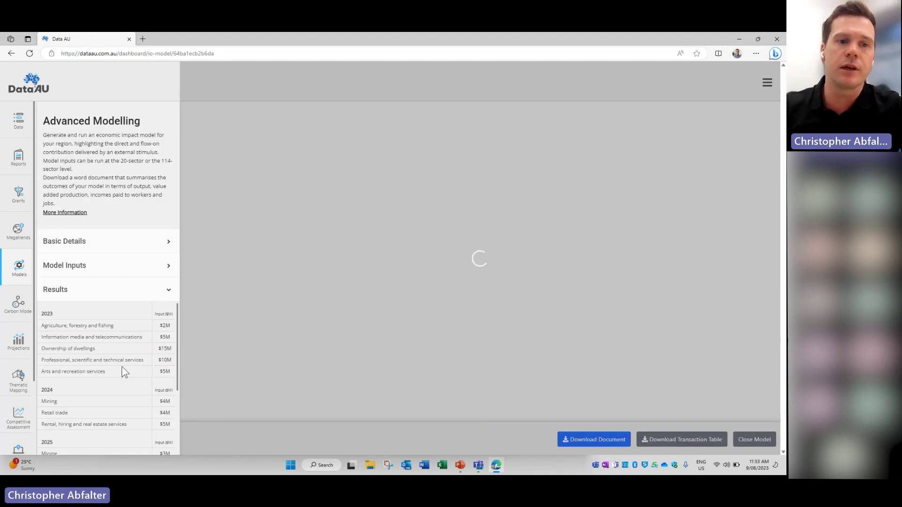
{"action": "left_click", "coordinate": [99, 243]}
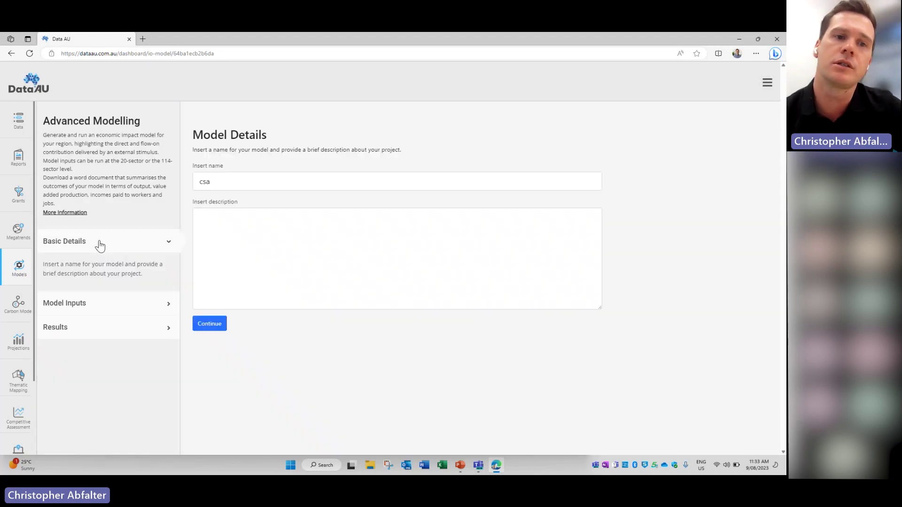
Rename the model "Housing development" in its basic details and make the empty description ready for entry.
{"action": "triple_click", "coordinate": [228, 181]}
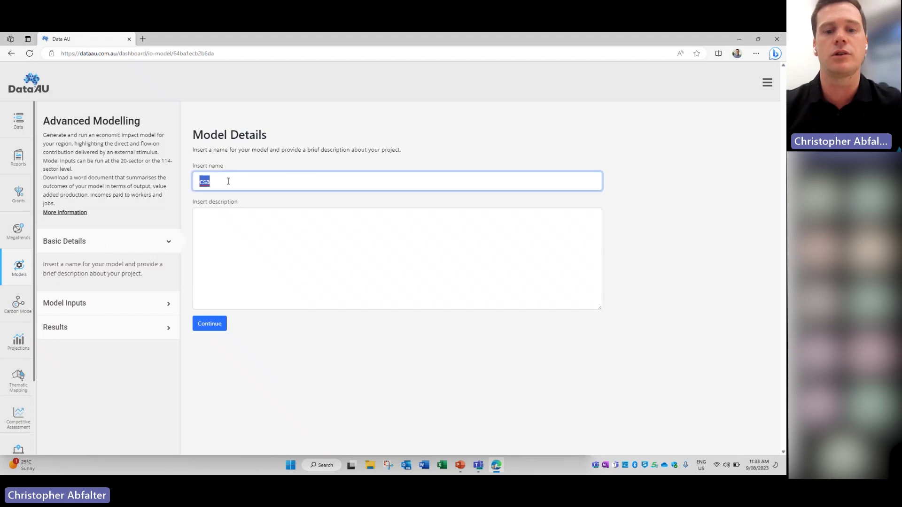
{"action": "type", "text": "Hous"}
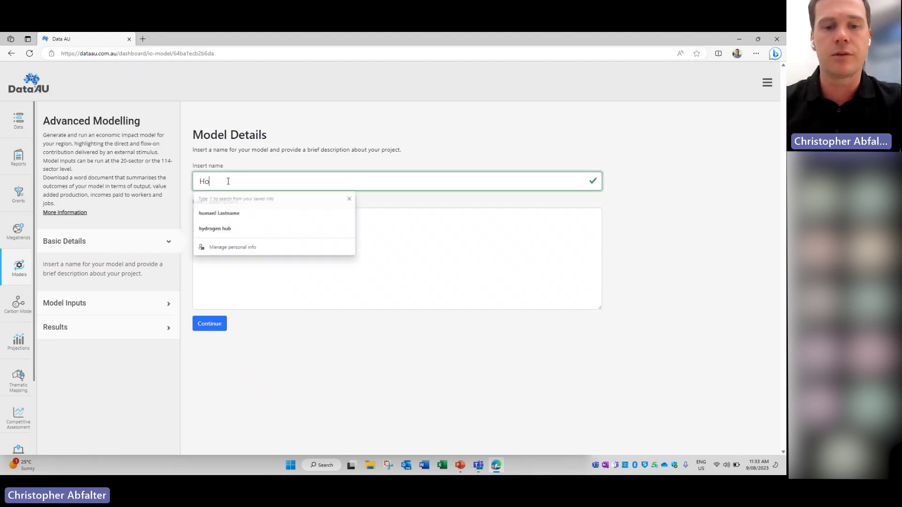
{"action": "key", "text": "Return"}
{"action": "scroll", "coordinate": [227, 181], "scroll_direction": "down", "scroll_amount": 8}
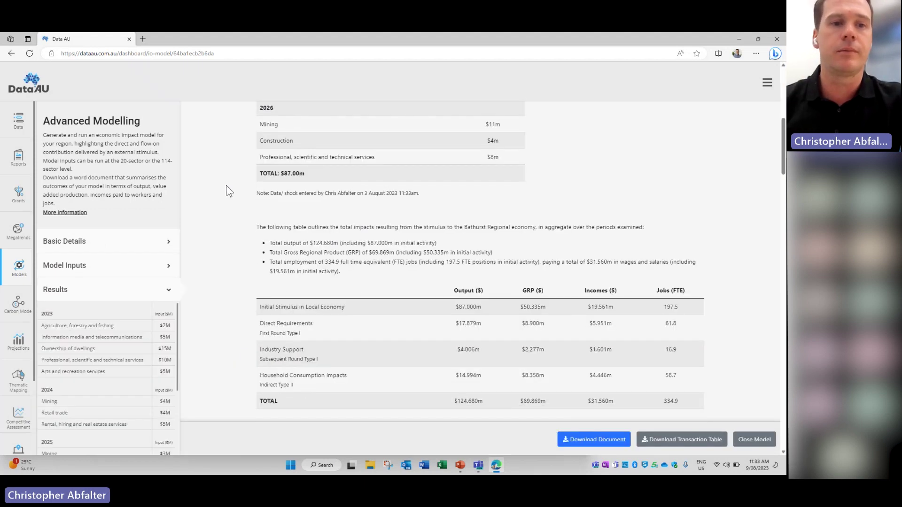
{"action": "left_click", "coordinate": [158, 242]}
{"action": "left_click", "coordinate": [239, 181]}
{"action": "type", "text": "ing develo"}
{"action": "type", "text": "pemn"}
{"action": "type", "text": "ment"}
{"action": "left_click", "coordinate": [244, 243]}
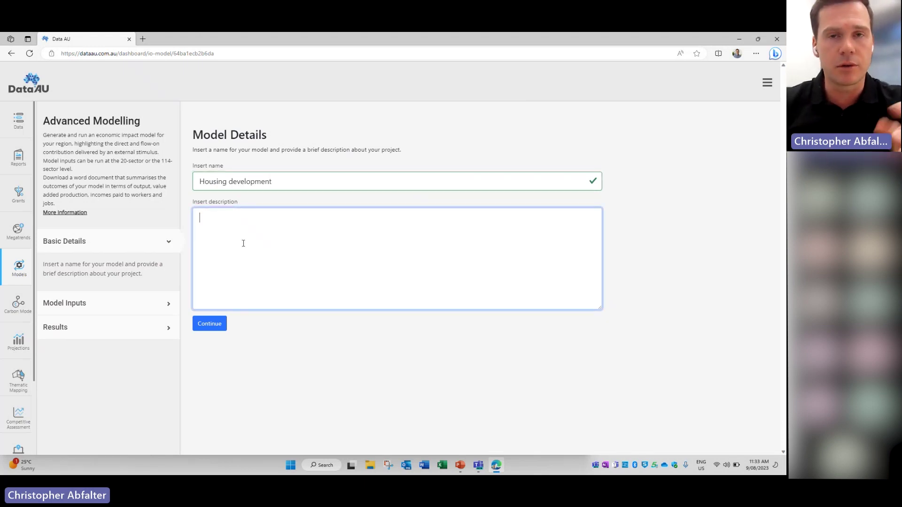
Fill in the model description with separate lines for "Cap Ex", "$m 10" and "FTE".
{"action": "type", "text": "Cap Ex  "}
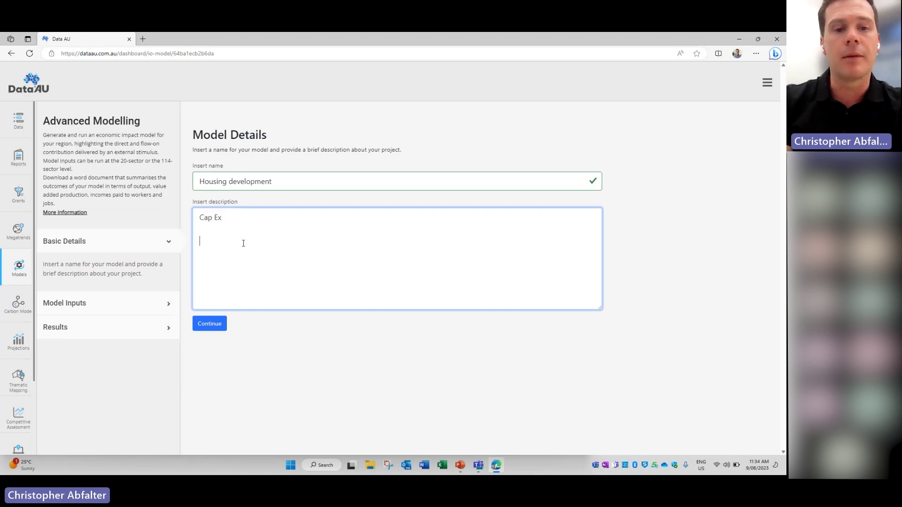
{"action": "type", "text": "$m"}
{"action": "key", "text": "Return"}
{"action": "key", "text": "Return"}
{"action": "type", "text": "FTE"}
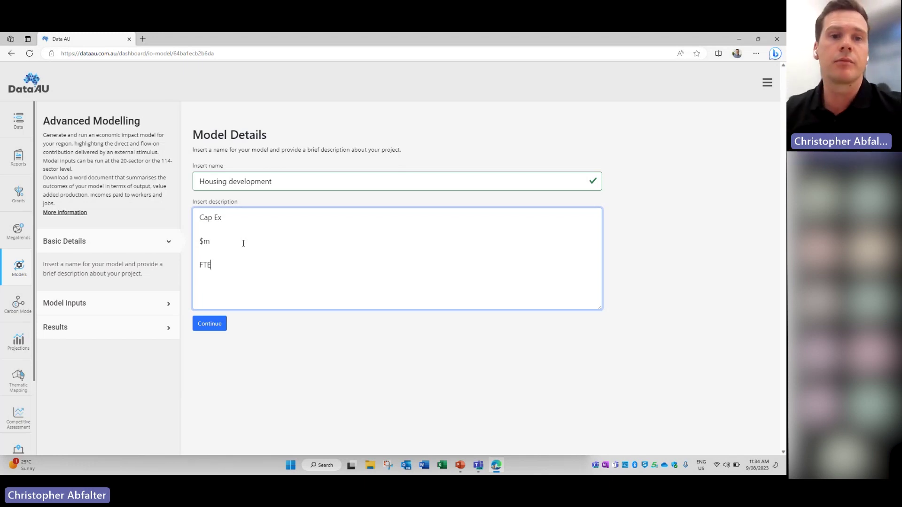
{"action": "right_click", "coordinate": [242, 243]}
{"action": "left_click", "coordinate": [226, 242]}
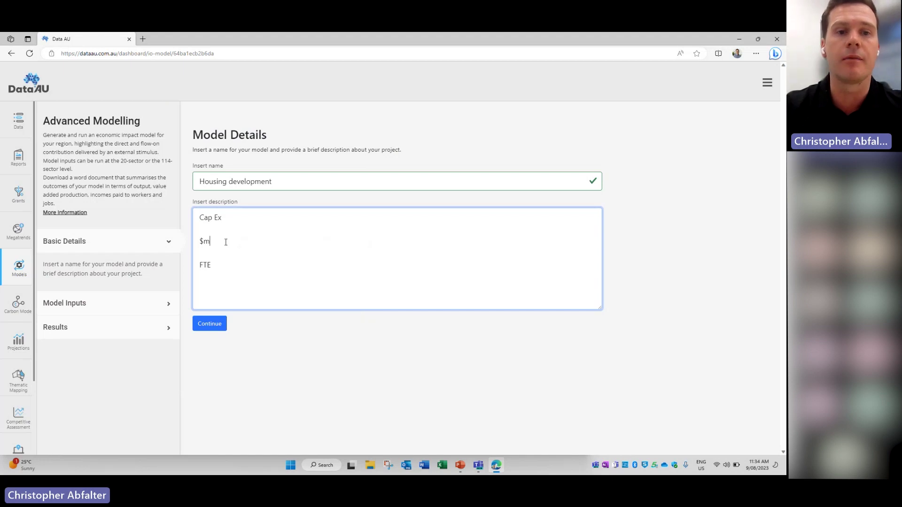
{"action": "type", "text": "10"}
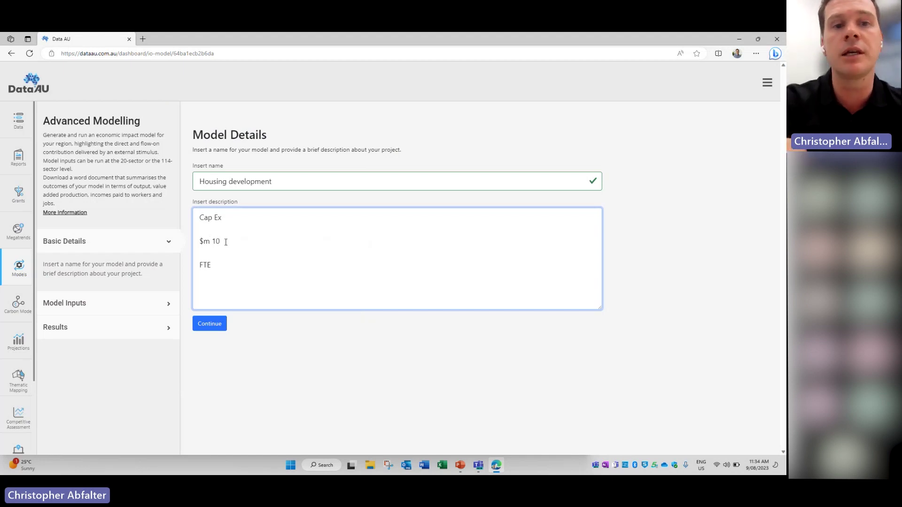
Continue to the Model Inputs and remove the 2026 year of inputs.
{"action": "left_click", "coordinate": [209, 324]}
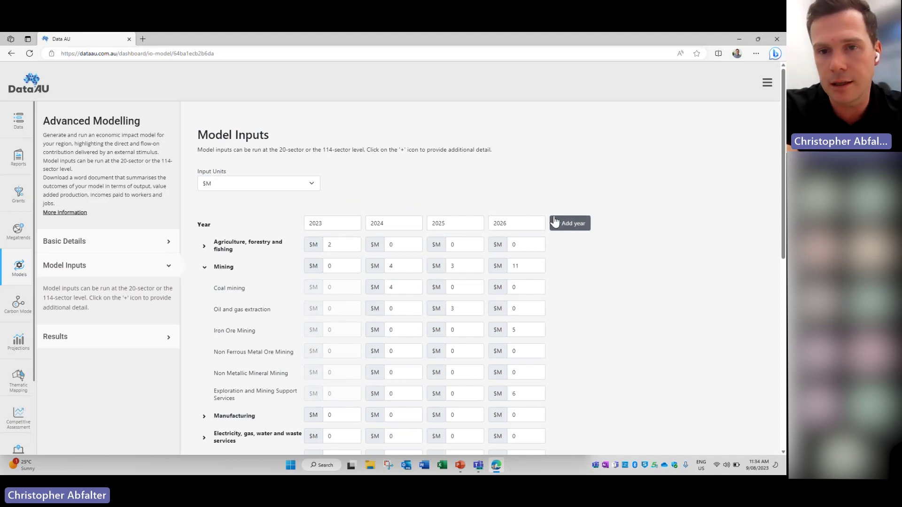
{"action": "left_click", "coordinate": [538, 205]}
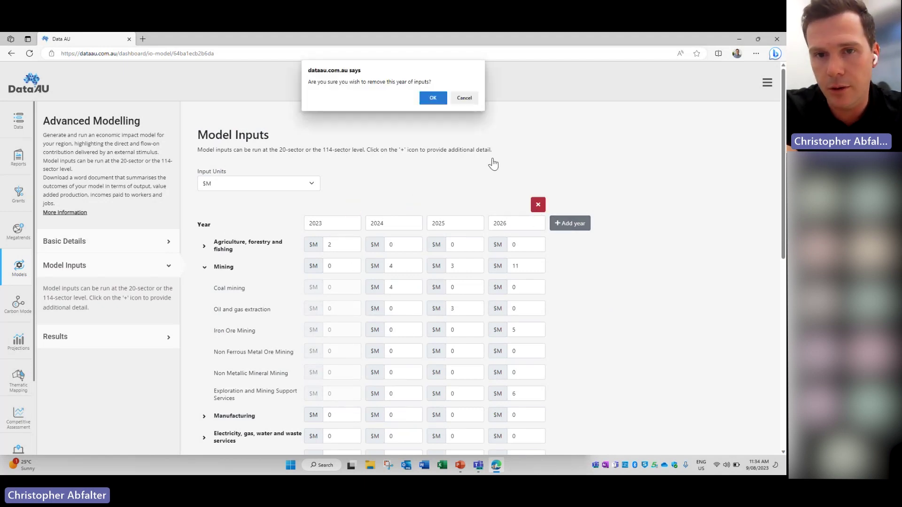
{"action": "left_click", "coordinate": [425, 101]}
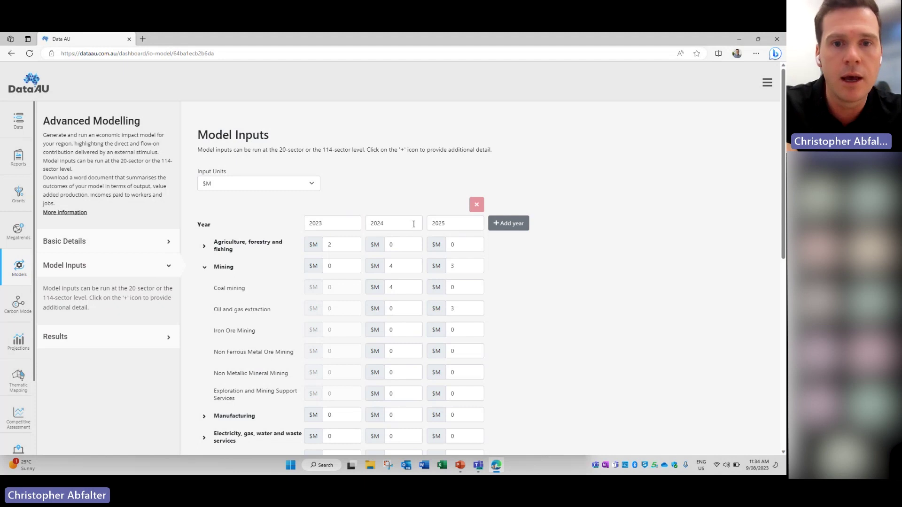
Review the sector input rows, checking the Agriculture, forestry and fishing sub-sectors and the Ownership of dwellings row.
{"action": "scroll", "coordinate": [330, 244], "scroll_direction": "down", "scroll_amount": 2}
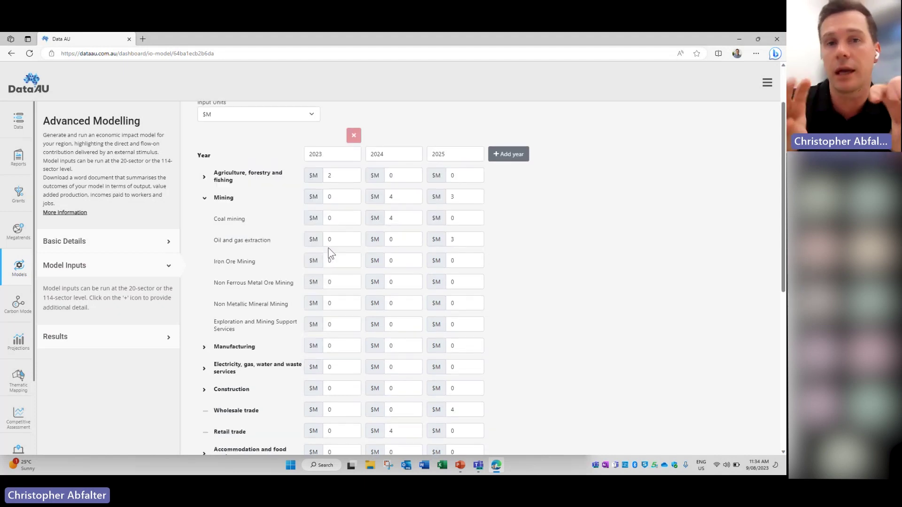
{"action": "left_click", "coordinate": [204, 178]}
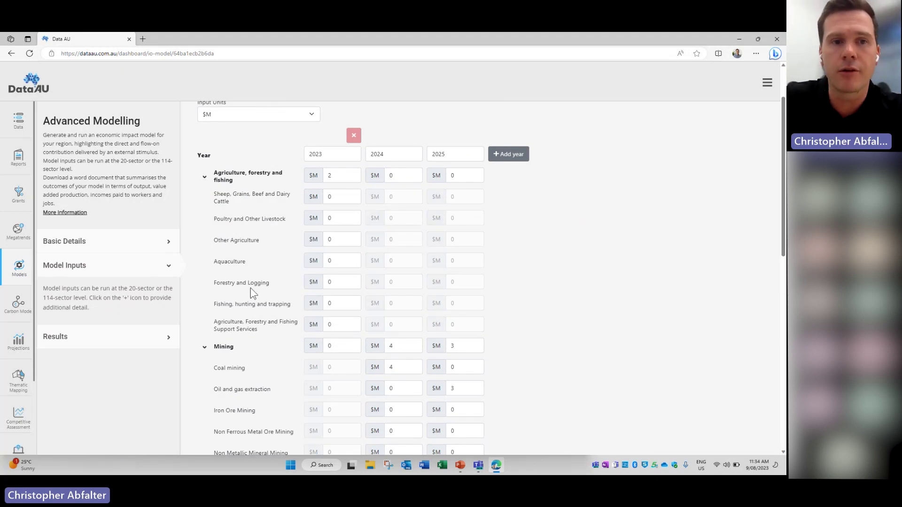
{"action": "left_click", "coordinate": [204, 177]}
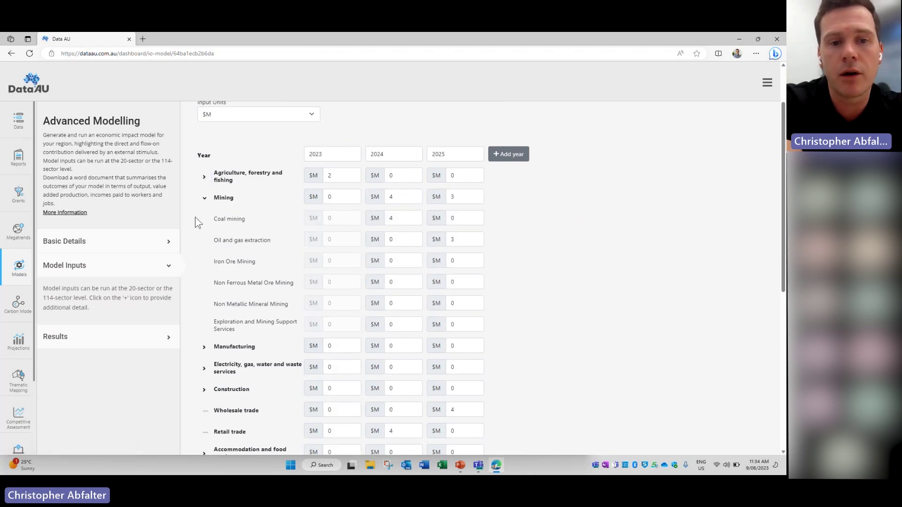
{"action": "scroll", "coordinate": [262, 351], "scroll_direction": "down", "scroll_amount": 3}
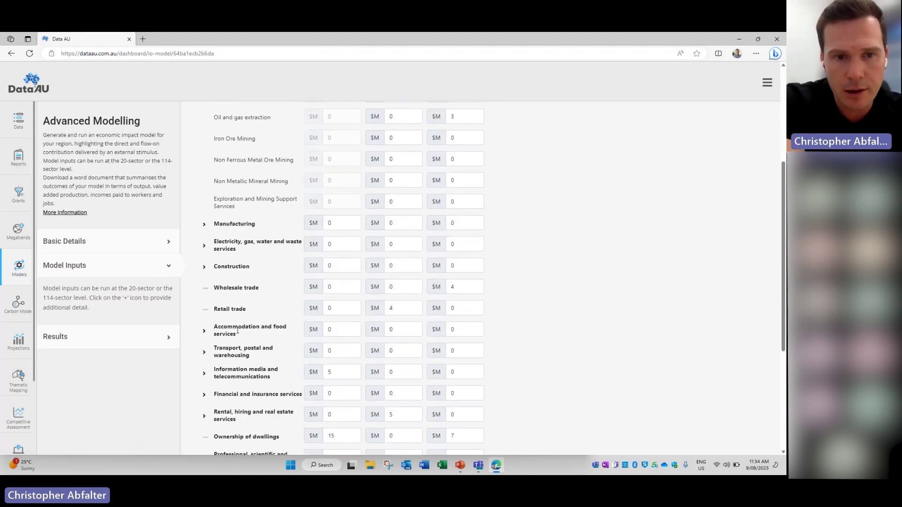
{"action": "scroll", "coordinate": [237, 330], "scroll_direction": "down", "scroll_amount": 2}
{"action": "left_click_drag", "start_coordinate": [281, 370], "coordinate": [219, 371]}
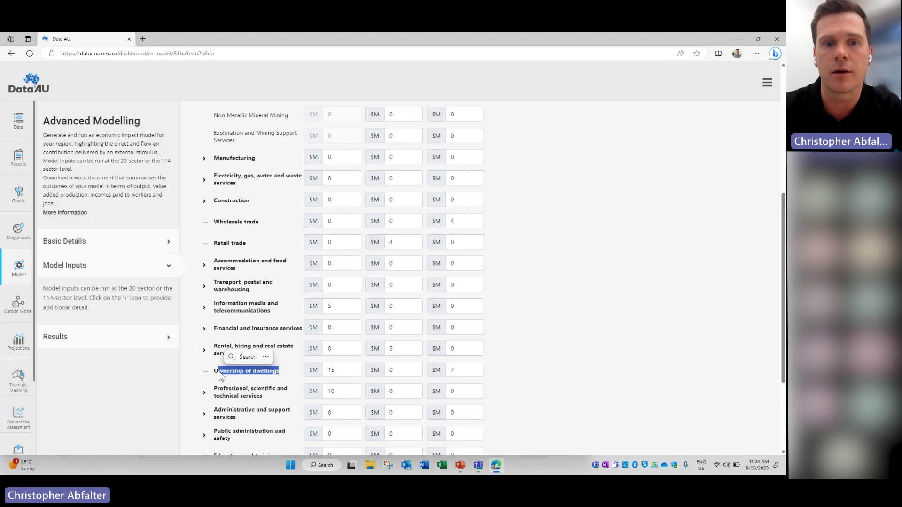
Expand Manufacturing and set the 2023 input for Meat and Meat product Manufacturing to $0.1M.
{"action": "left_click", "coordinate": [202, 158]}
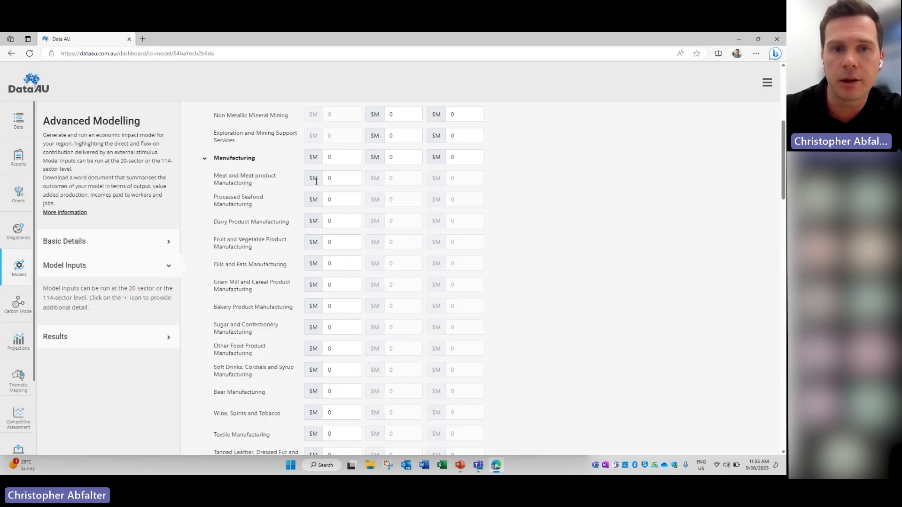
{"action": "left_click", "coordinate": [340, 178]}
{"action": "type", "text": "1"}
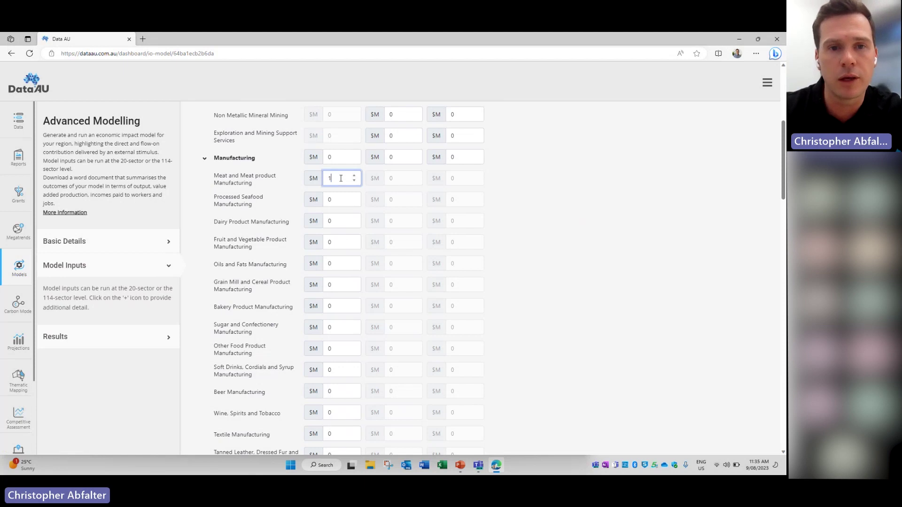
{"action": "key", "text": "BackSpace"}
{"action": "type", "text": ".01"}
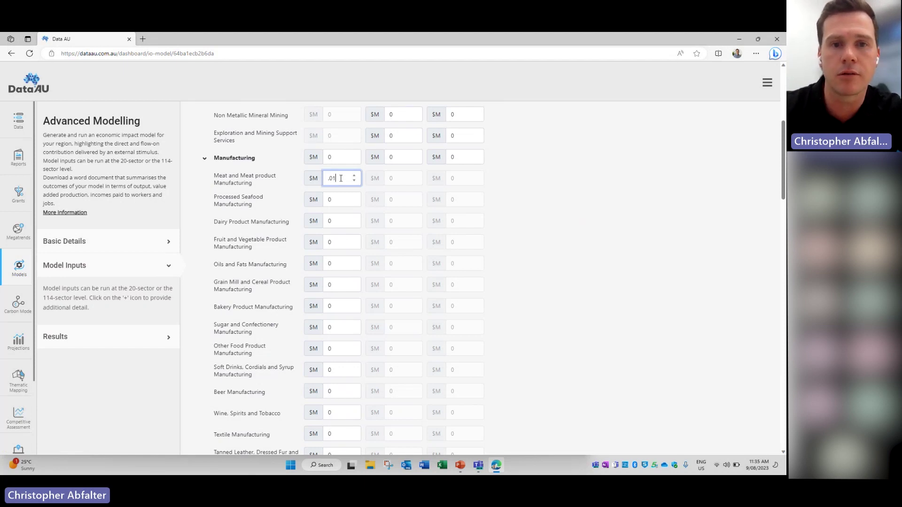
{"action": "key", "text": "BackSpace"}
{"action": "key", "text": "BackSpace"}
{"action": "type", "text": "1"}
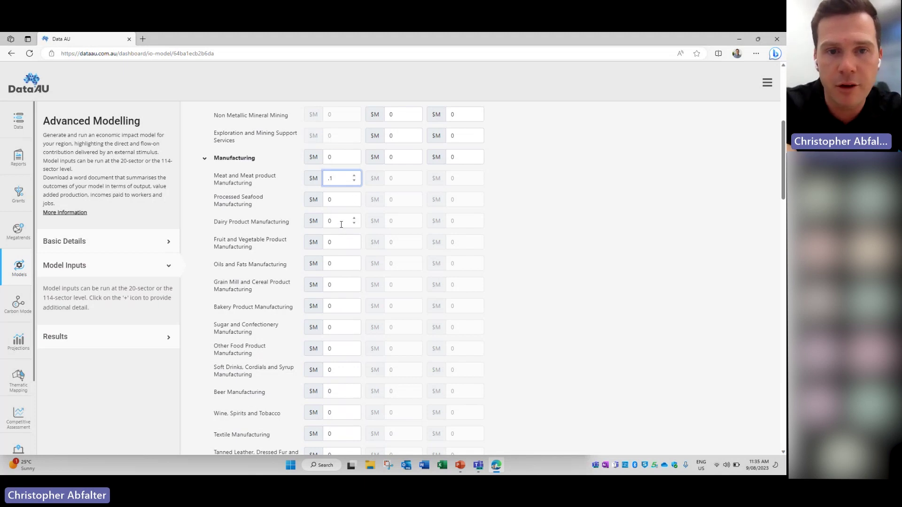
Add 2026 as a new input year and collapse the Manufacturing sub-sectors.
{"action": "scroll", "coordinate": [342, 224], "scroll_direction": "down", "scroll_amount": 3}
{"action": "scroll", "coordinate": [342, 224], "scroll_direction": "up", "scroll_amount": 8}
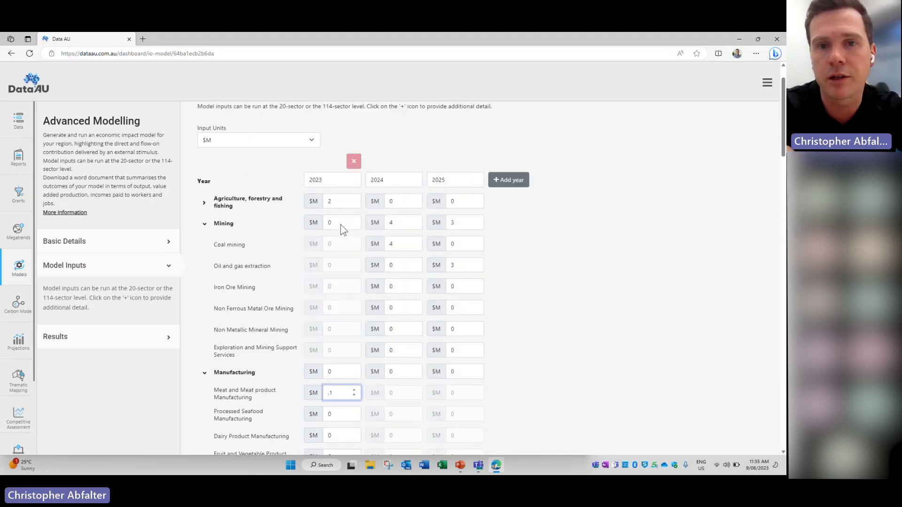
{"action": "left_click", "coordinate": [499, 207]}
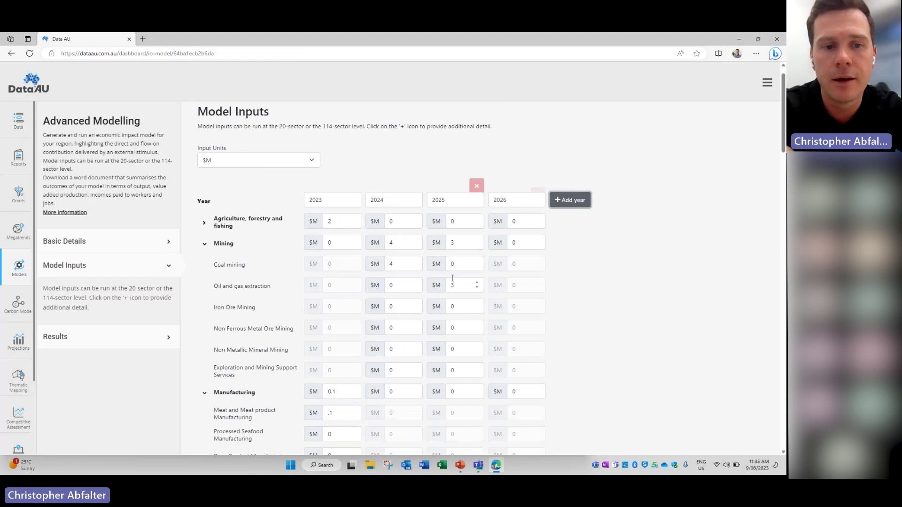
{"action": "scroll", "coordinate": [416, 255], "scroll_direction": "down", "scroll_amount": 2}
{"action": "left_click", "coordinate": [204, 147]}
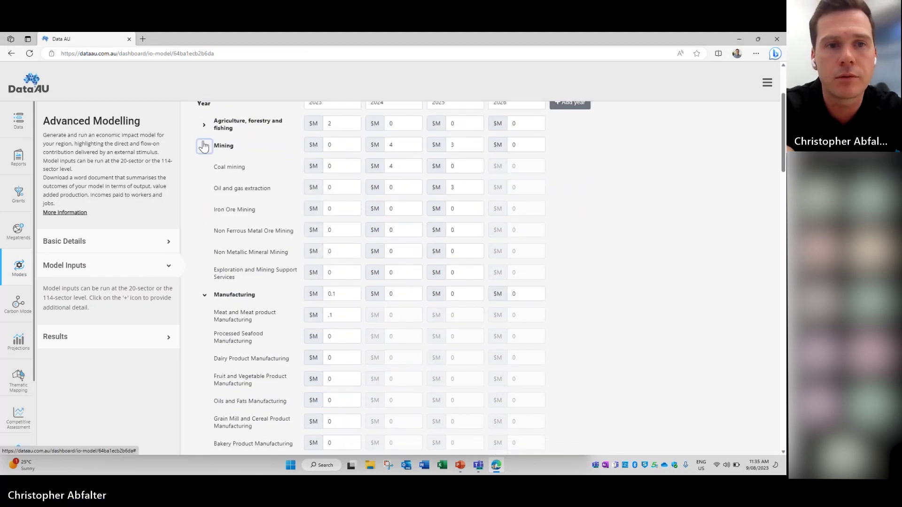
{"action": "left_click", "coordinate": [205, 295]}
{"action": "scroll", "coordinate": [205, 297], "scroll_direction": "down", "scroll_amount": 3}
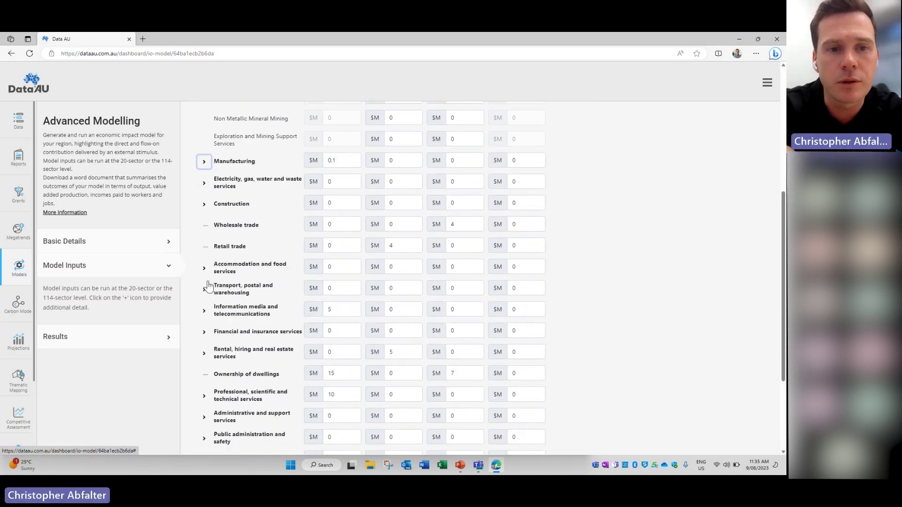
Expand Construction and set Residential Building Construction to $1M for 2023 and $2M each for 2024, 2025 and 2026.
{"action": "left_click", "coordinate": [203, 207]}
{"action": "double_click", "coordinate": [340, 228]}
{"action": "type", "text": "1"}
{"action": "key", "text": "Tab"}
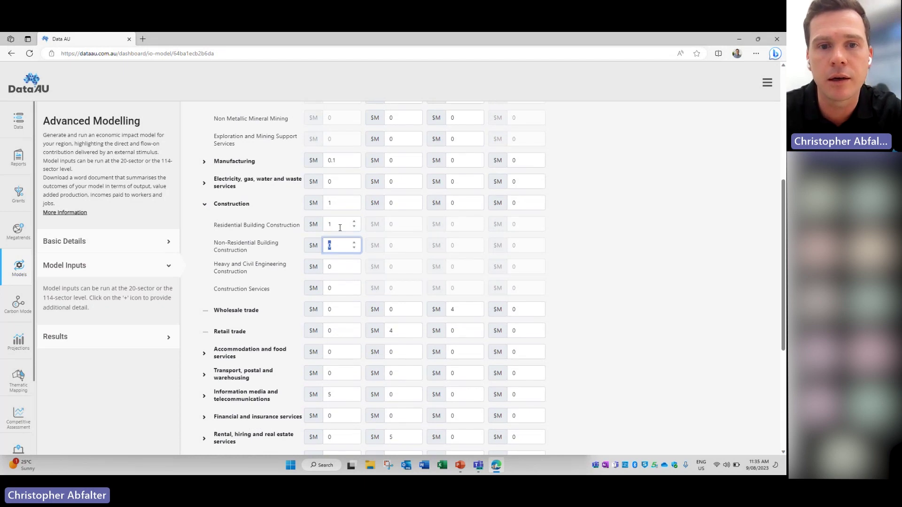
{"action": "double_click", "coordinate": [395, 226]}
{"action": "type", "text": "23"}
{"action": "double_click", "coordinate": [453, 224]}
{"action": "type", "text": "2"}
{"action": "double_click", "coordinate": [515, 224]}
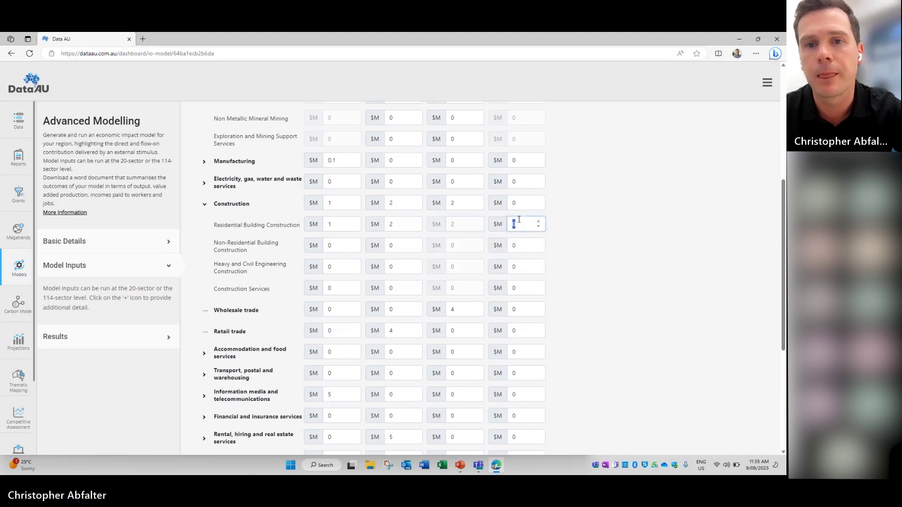
{"action": "type", "text": "2"}
{"action": "left_click", "coordinate": [413, 238]}
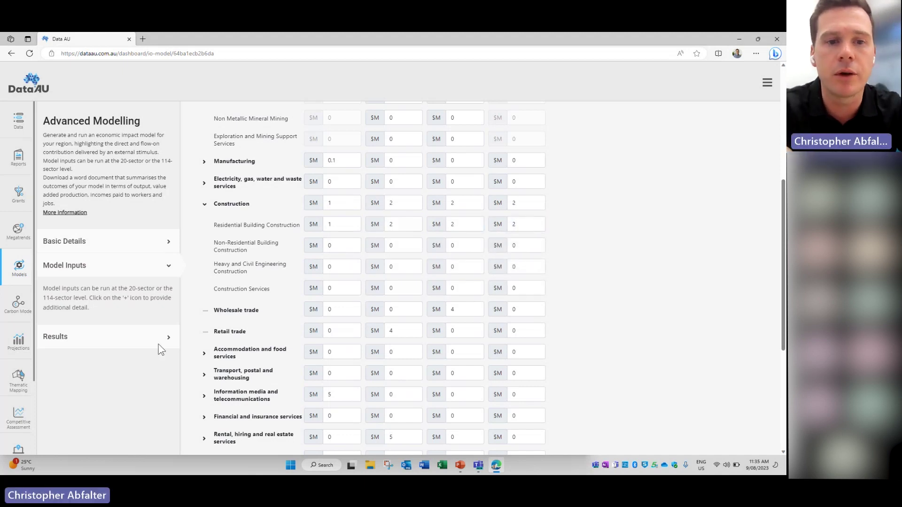
Run the model from the end of its inputs and show the beginning of the Housing development results report.
{"action": "scroll", "coordinate": [373, 346], "scroll_direction": "down", "scroll_amount": 5}
{"action": "left_click", "coordinate": [219, 408]}
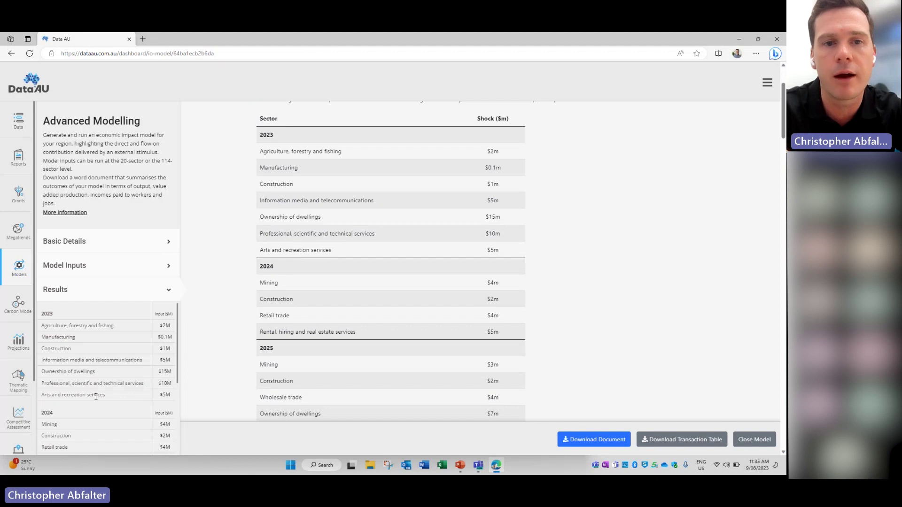
{"action": "scroll", "coordinate": [420, 170], "scroll_direction": "up", "scroll_amount": 2}
{"action": "scroll", "coordinate": [390, 207], "scroll_direction": "up", "scroll_amount": 1}
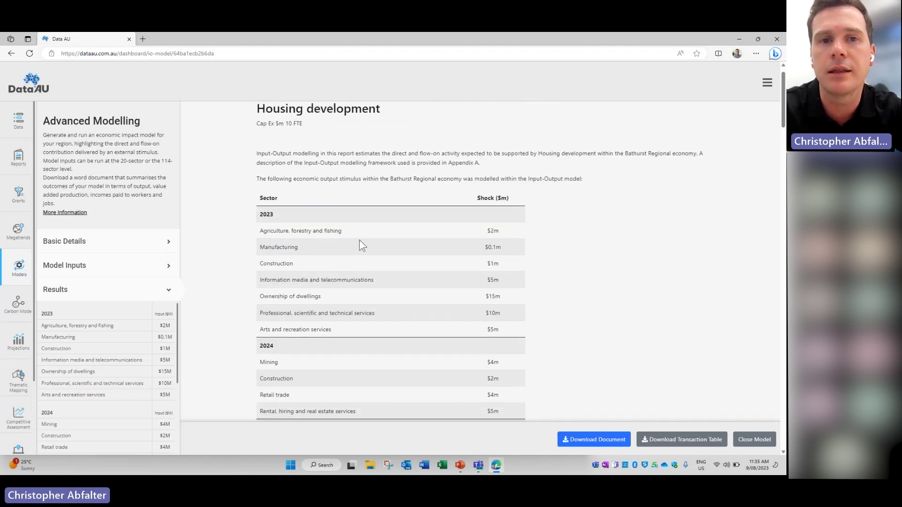
{"action": "scroll", "coordinate": [331, 224], "scroll_direction": "up", "scroll_amount": 1}
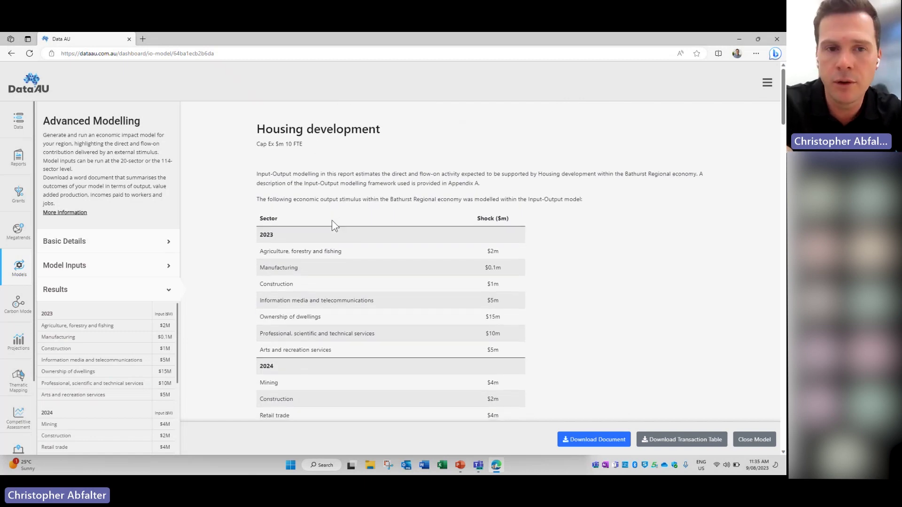
Examine the yearly sector shocks and their total, and the table of output, GRP, income and job impacts.
{"action": "scroll", "coordinate": [332, 220], "scroll_direction": "down", "scroll_amount": 3}
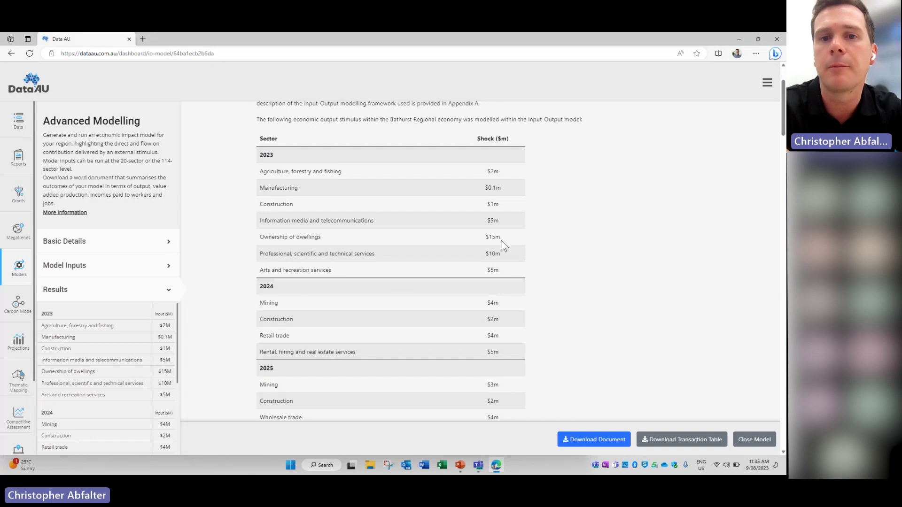
{"action": "left_click_drag", "start_coordinate": [261, 172], "coordinate": [341, 173]}
{"action": "left_click", "coordinate": [334, 173]}
{"action": "scroll", "coordinate": [334, 174], "scroll_direction": "down", "scroll_amount": 6}
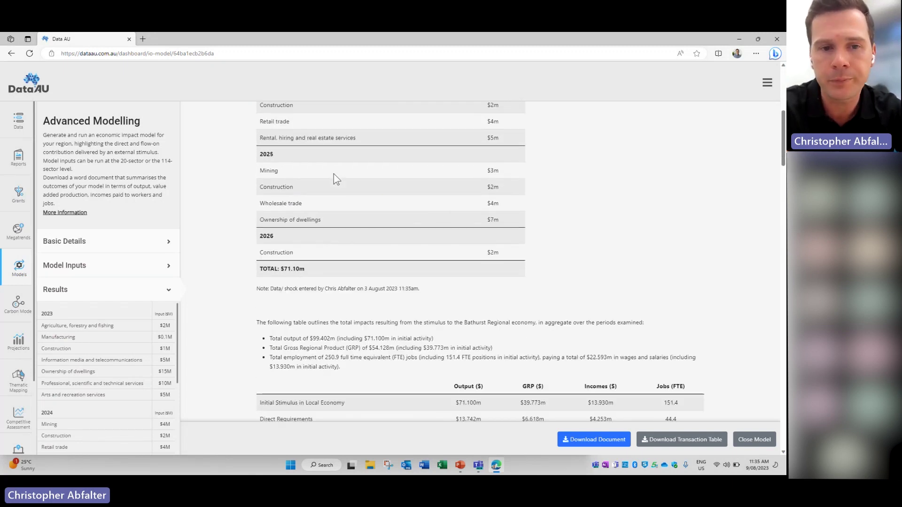
{"action": "double_click", "coordinate": [284, 210]}
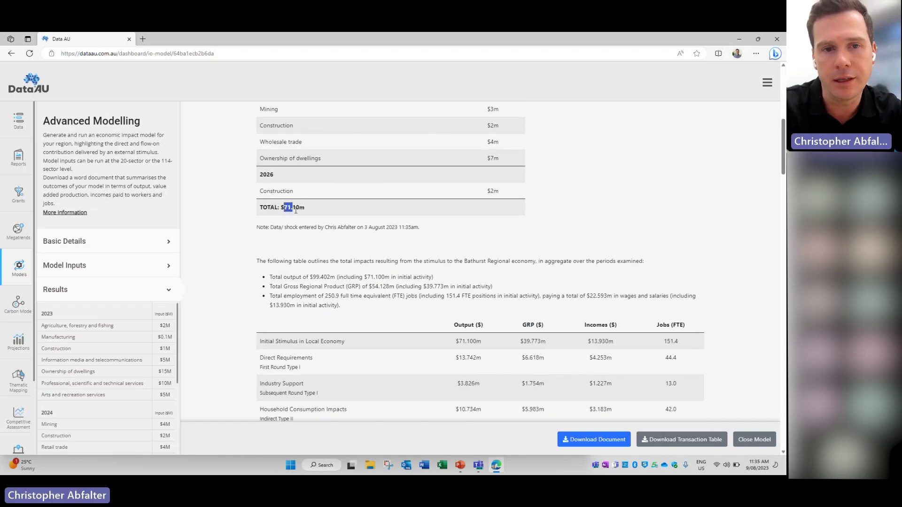
{"action": "left_click", "coordinate": [312, 212]}
{"action": "scroll", "coordinate": [383, 279], "scroll_direction": "down", "scroll_amount": 1}
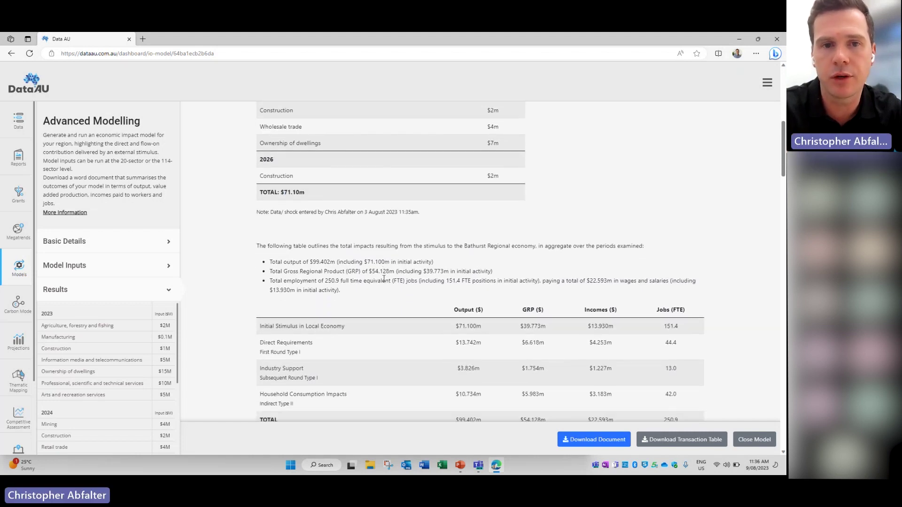
{"action": "scroll", "coordinate": [384, 249], "scroll_direction": "down", "scroll_amount": 2}
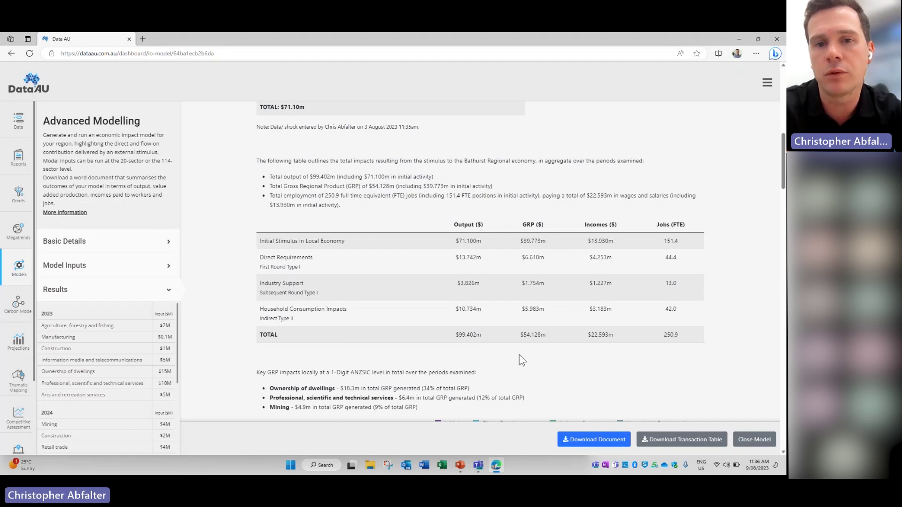
{"action": "left_click_drag", "start_coordinate": [480, 241], "coordinate": [452, 241]}
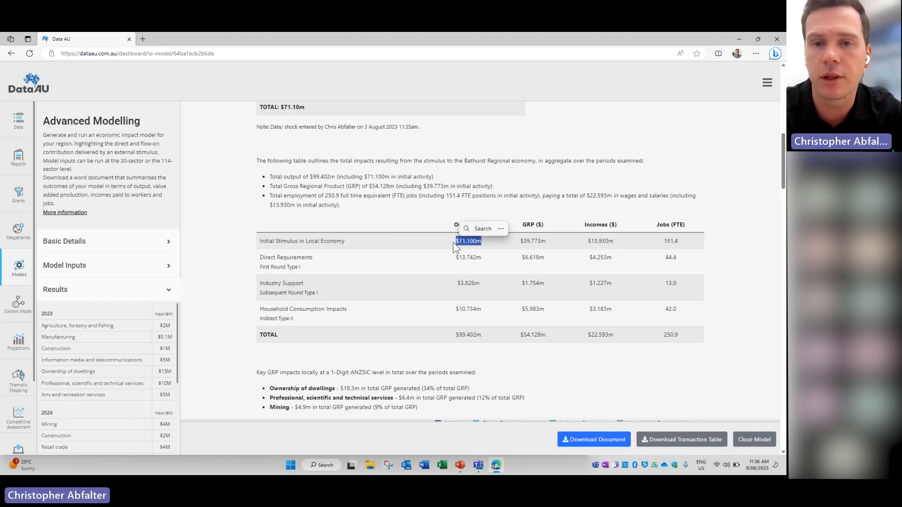
{"action": "left_click", "coordinate": [540, 245]}
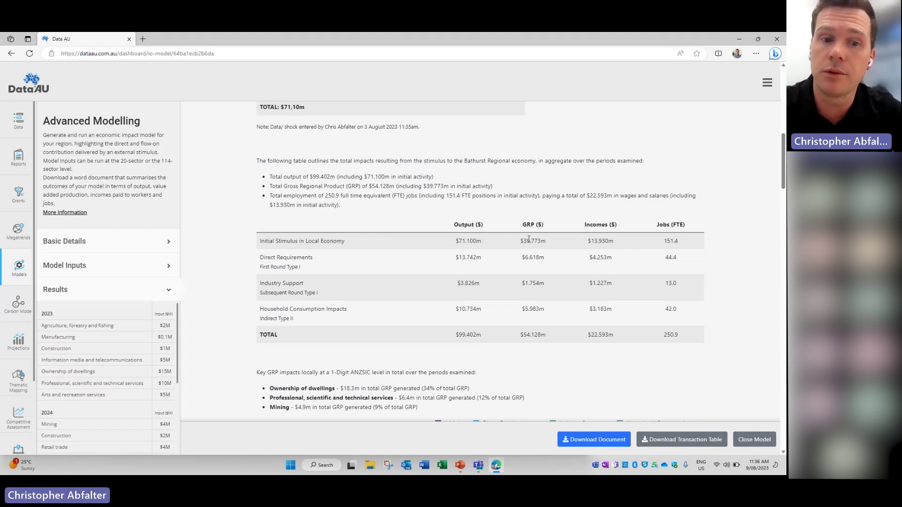
Examine the key local GRP impacts, the GRP chart by sector and the annual GRP impact graph.
{"action": "scroll", "coordinate": [529, 239], "scroll_direction": "down", "scroll_amount": 5}
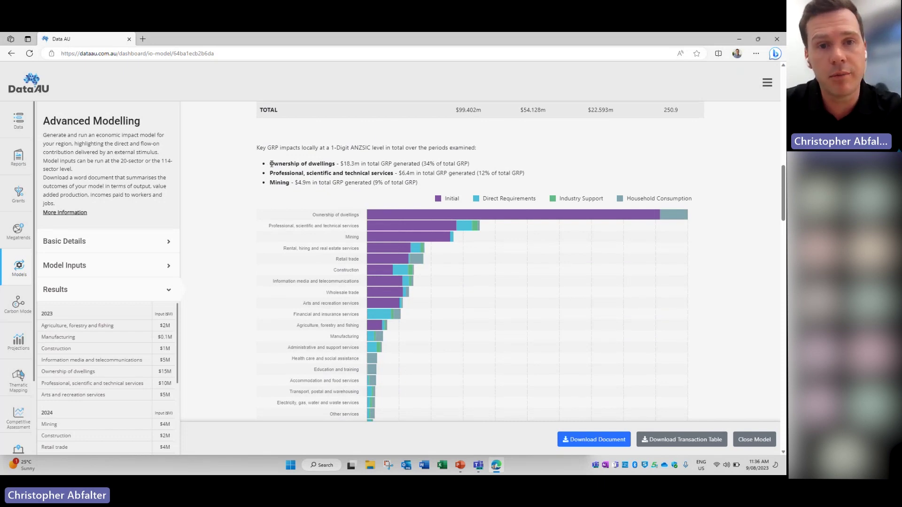
{"action": "left_click_drag", "start_coordinate": [271, 164], "coordinate": [432, 206]}
{"action": "mouse_move", "coordinate": [411, 223]}
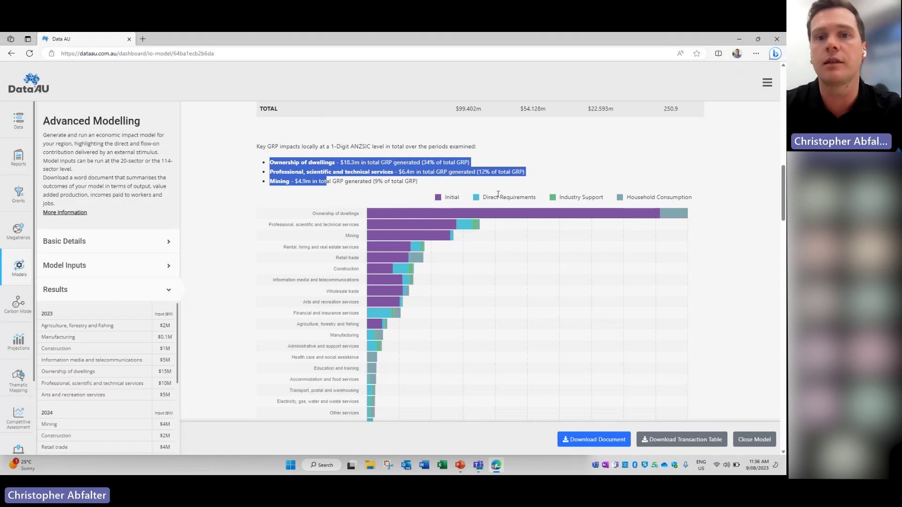
{"action": "left_click", "coordinate": [558, 206]}
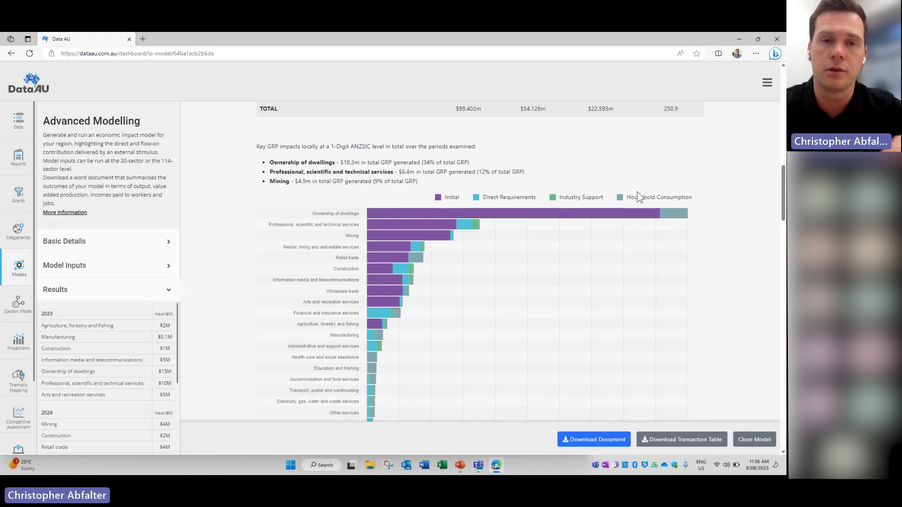
{"action": "scroll", "coordinate": [637, 192], "scroll_direction": "down", "scroll_amount": 2}
{"action": "scroll", "coordinate": [636, 192], "scroll_direction": "down", "scroll_amount": 5}
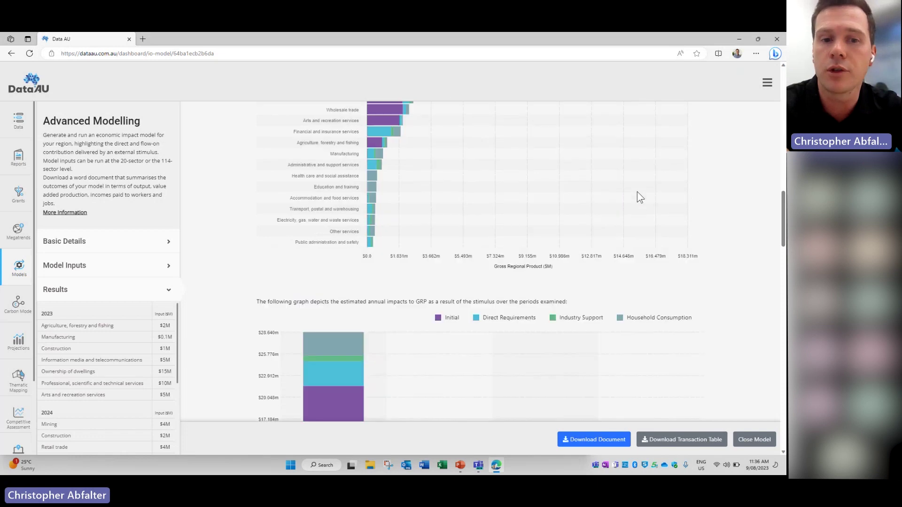